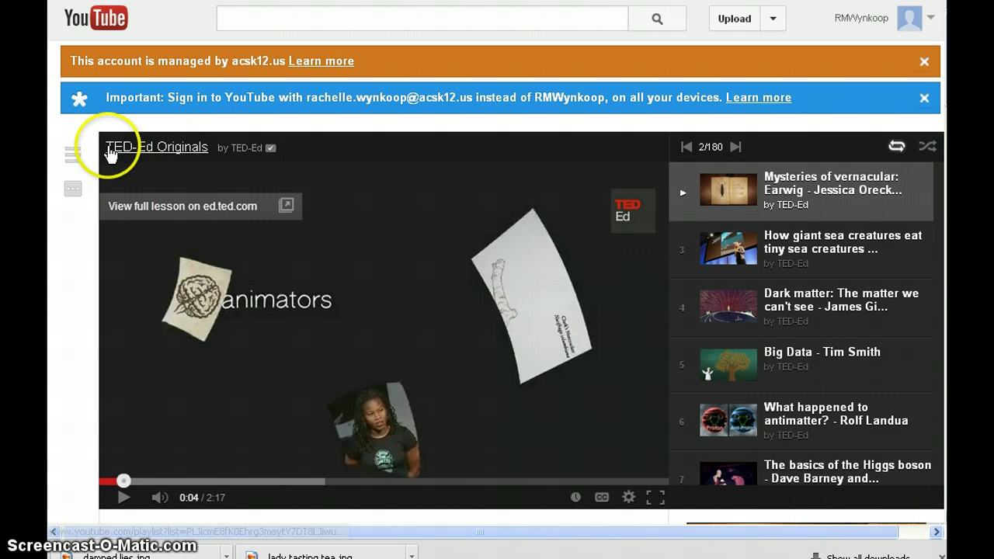
Step: Scroll the TED-Ed 'Mysteries of vernacular: Earwig' video page down to its title and description
scroll(186, 396, "down", 1)
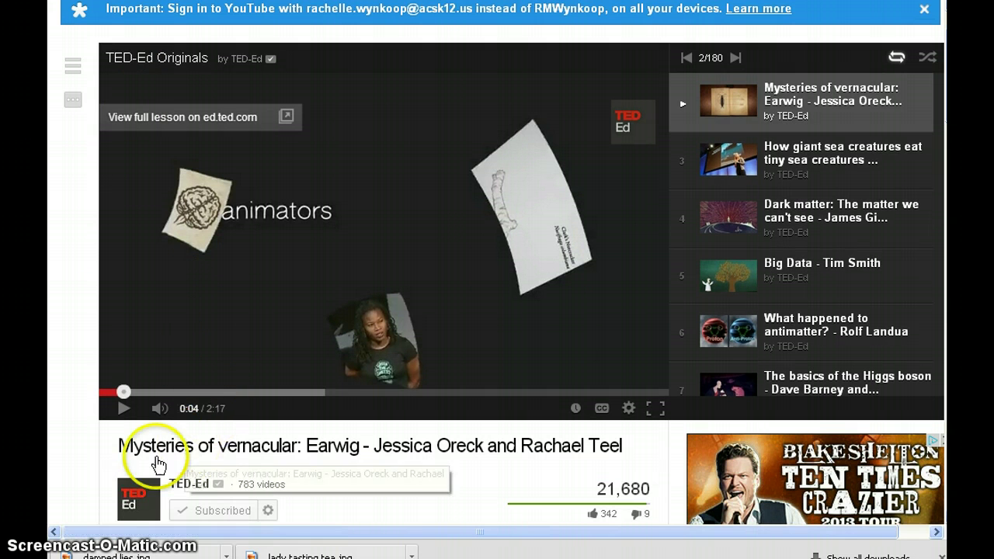
scroll(250, 457, "up", 1)
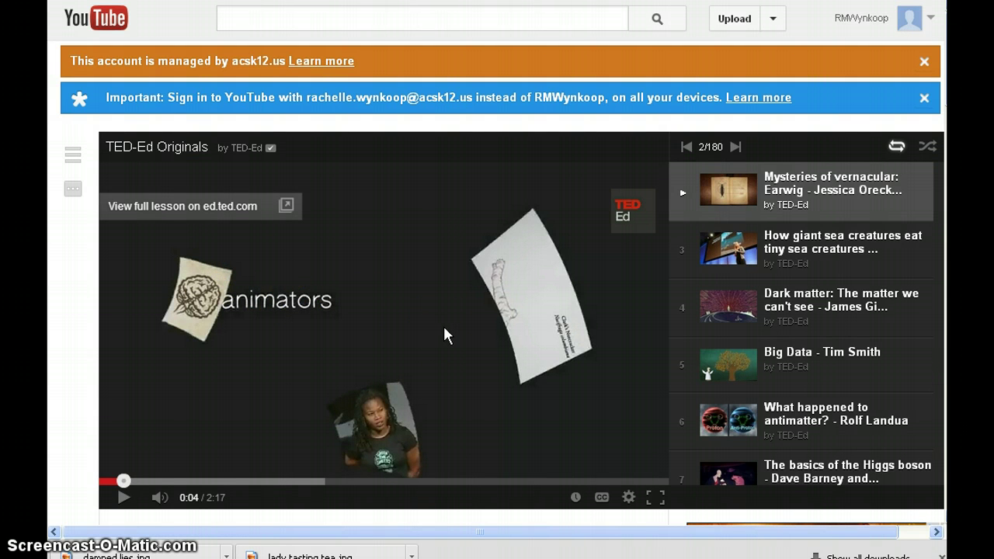
scroll(443, 336, "down", 2)
scroll(362, 381, "down", 2)
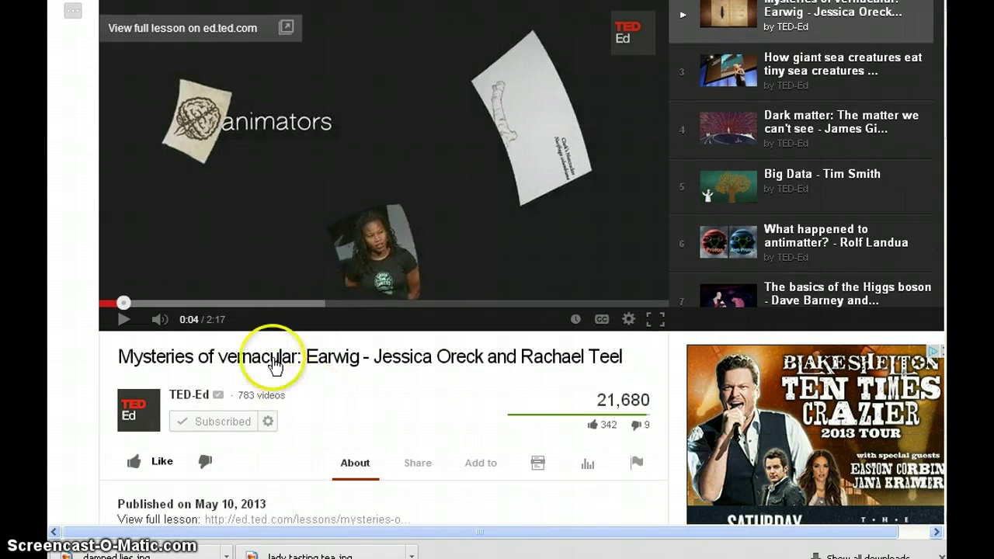
scroll(351, 384, "down", 2)
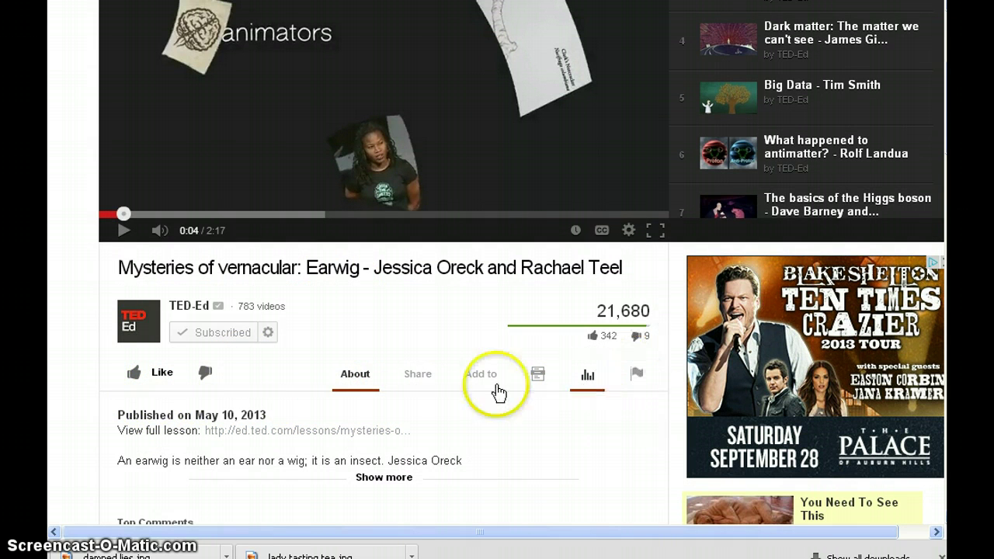
Step: Copy the Earwig video's YouTube embed code with the video size set to 853 × 480
left_click(417, 381)
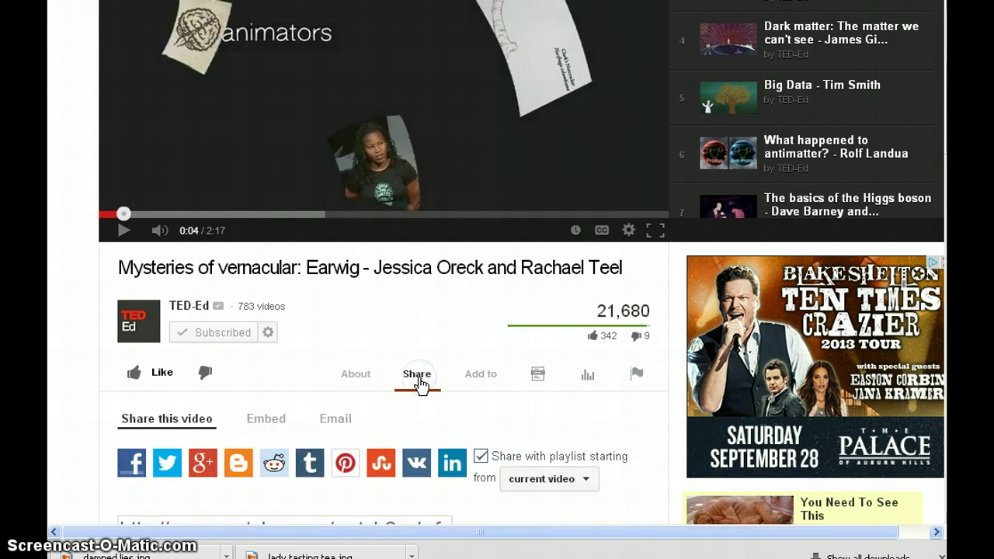
scroll(174, 407, "down", 2)
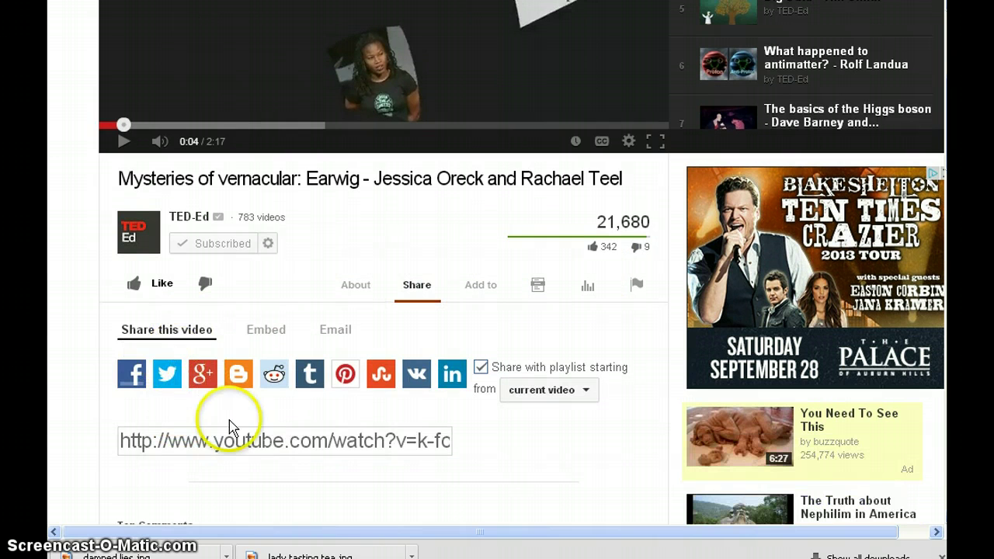
left_click(272, 332)
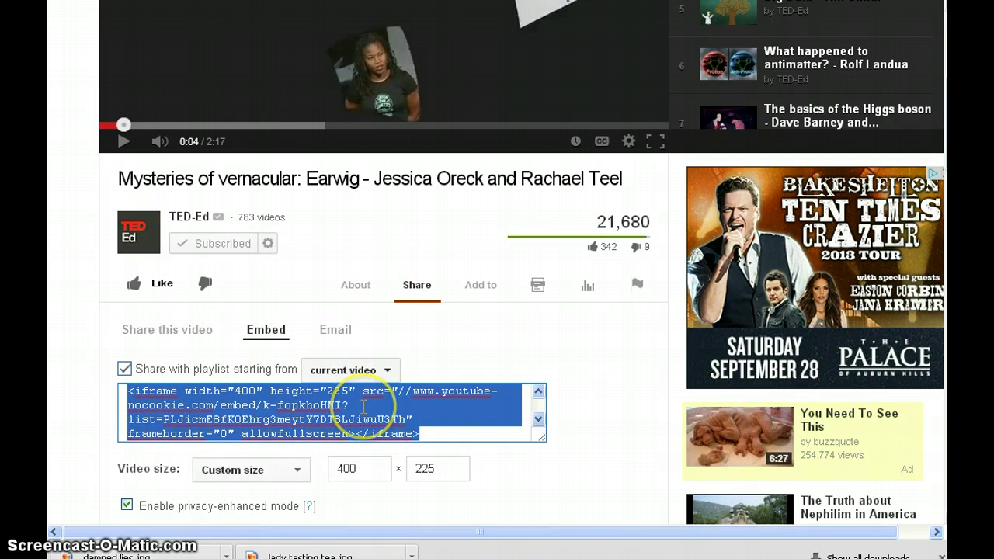
left_click(299, 470)
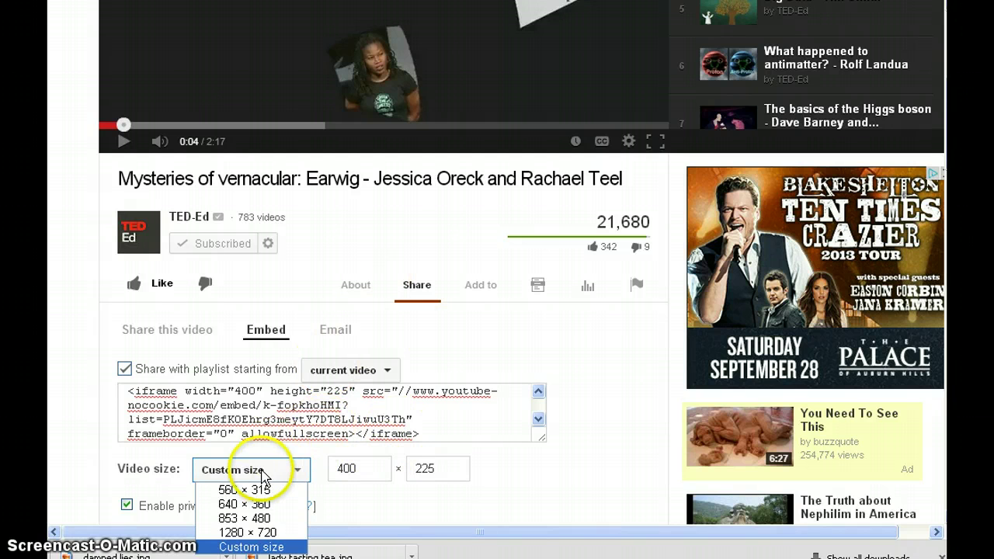
left_click(267, 519)
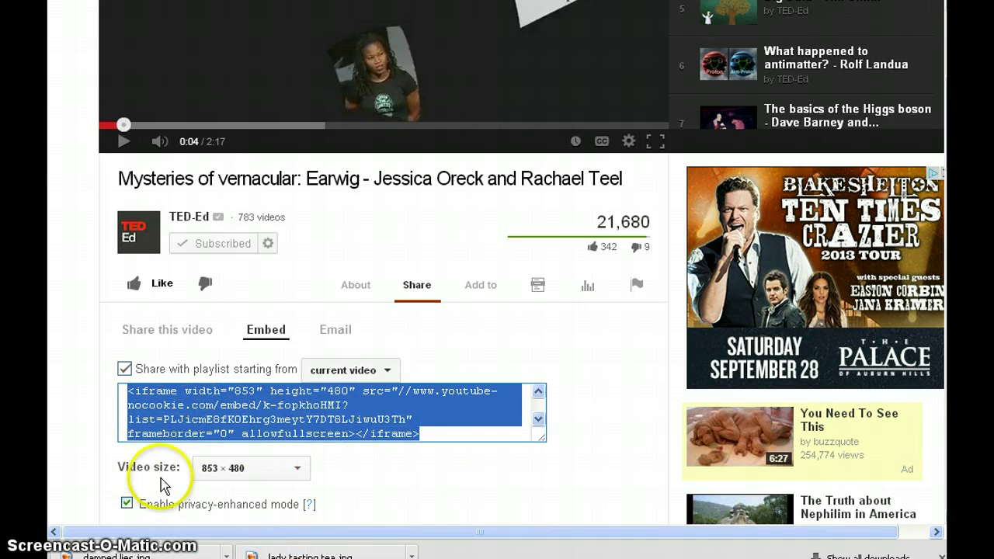
right_click(268, 405)
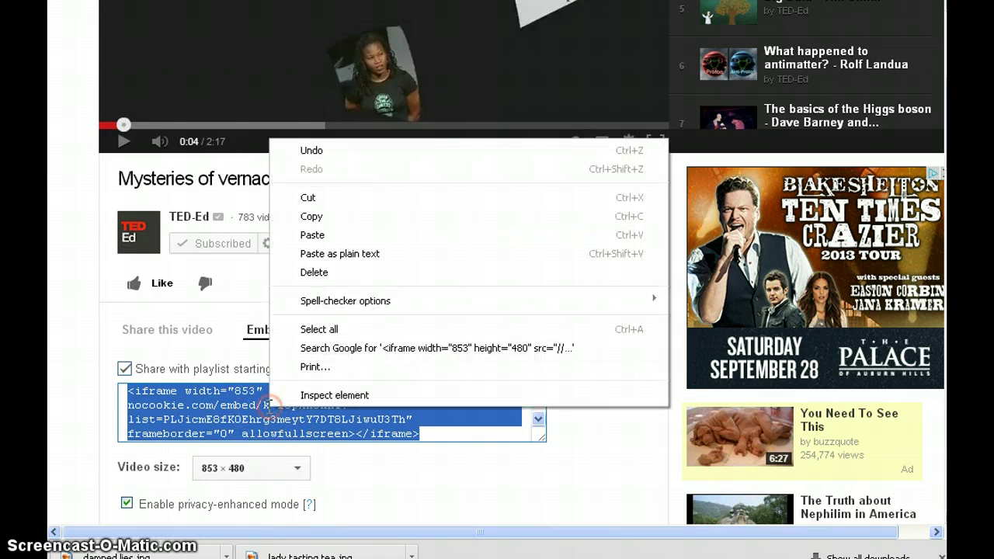
left_click(330, 217)
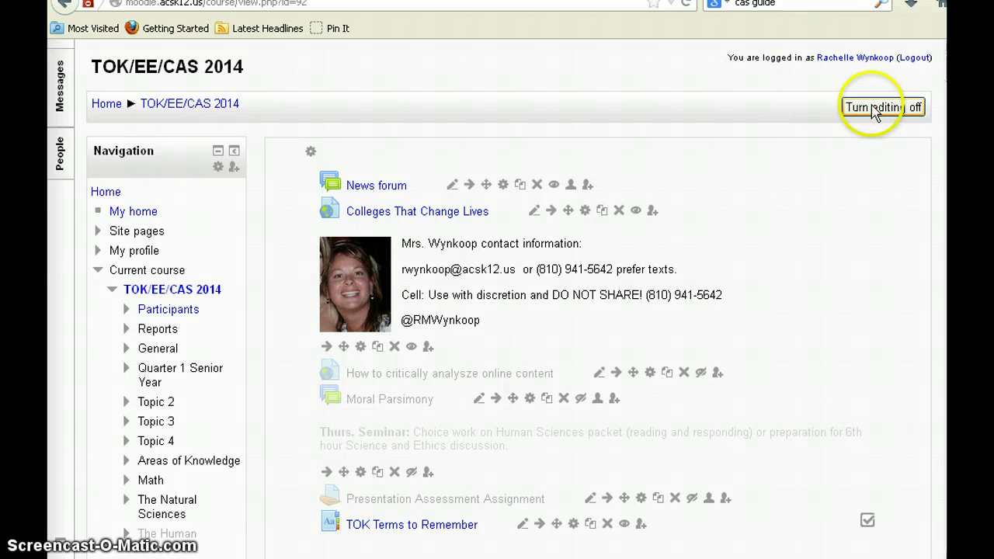
Step: Turn course editing off and then back on
left_click(874, 108)
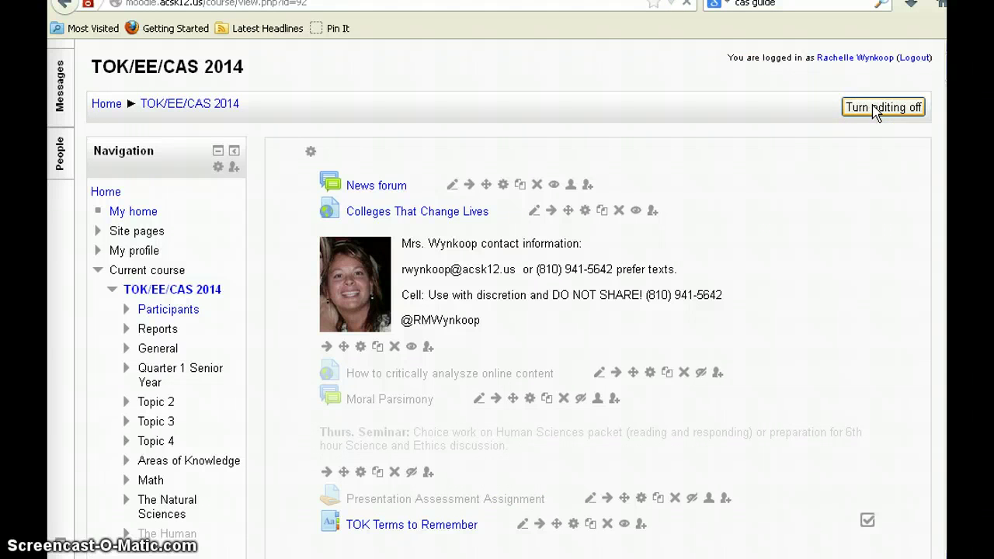
scroll(896, 166, "down", 3)
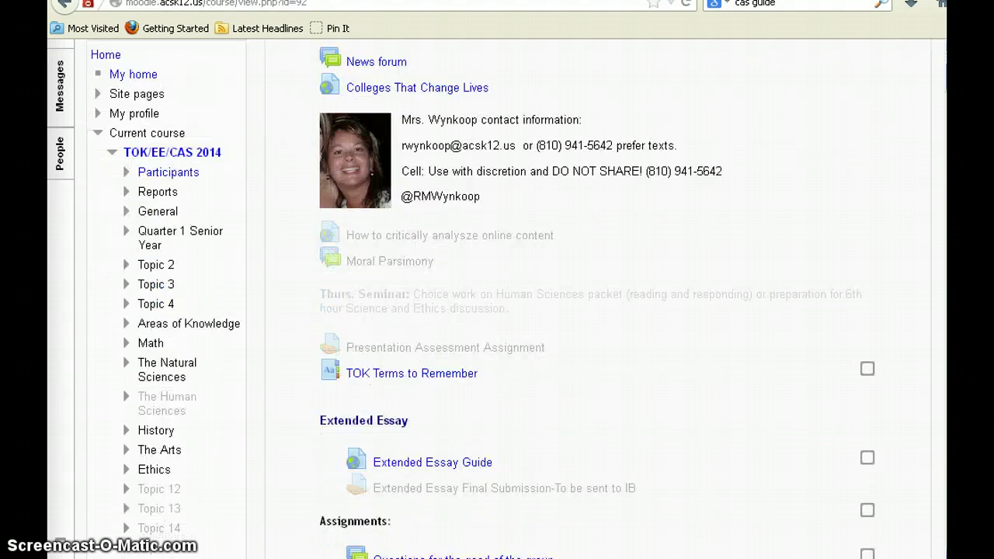
scroll(598, 311, "down", 10)
scroll(598, 310, "up", 13)
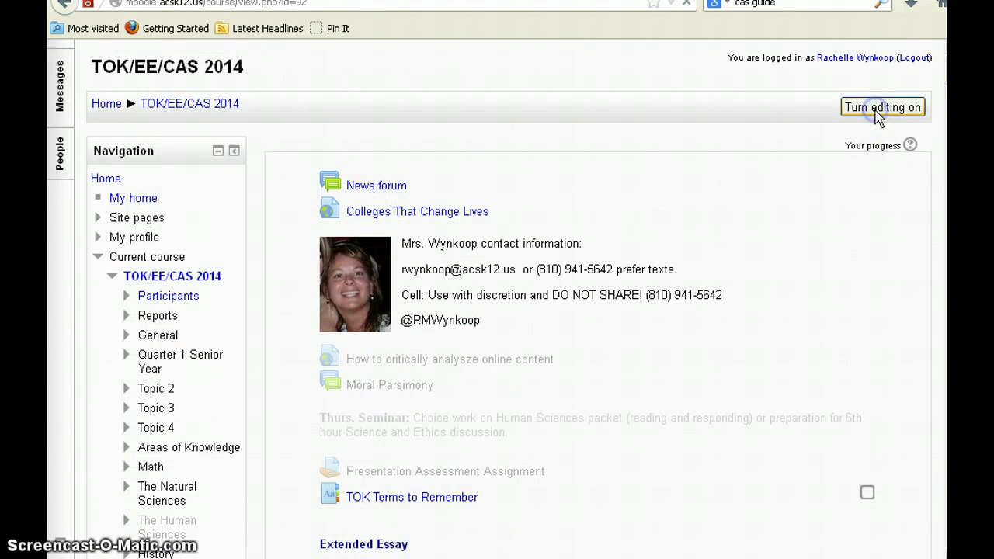
left_click(882, 107)
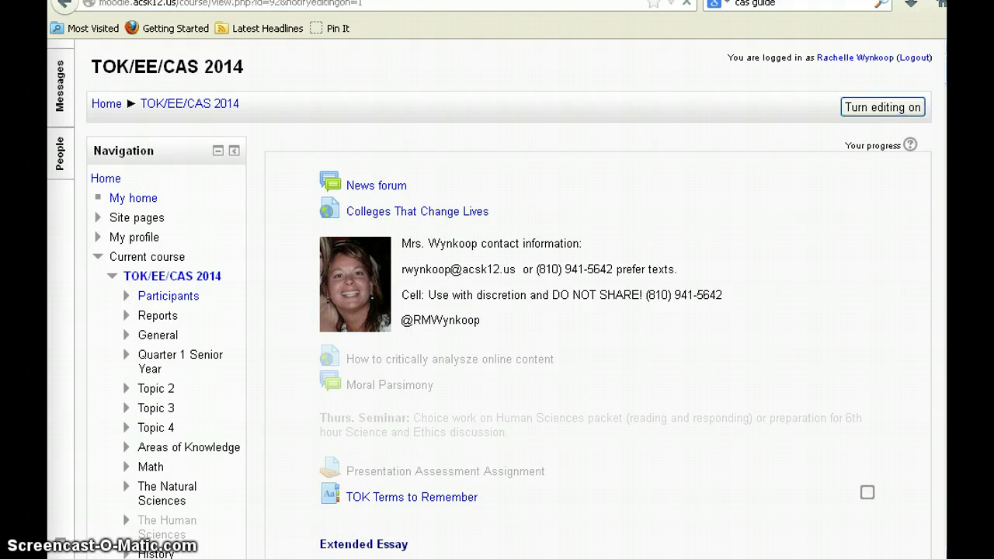
Step: Choose Page from the Add a resource list in the Quarter 1 Senior Year section
scroll(497, 311, "down", 15)
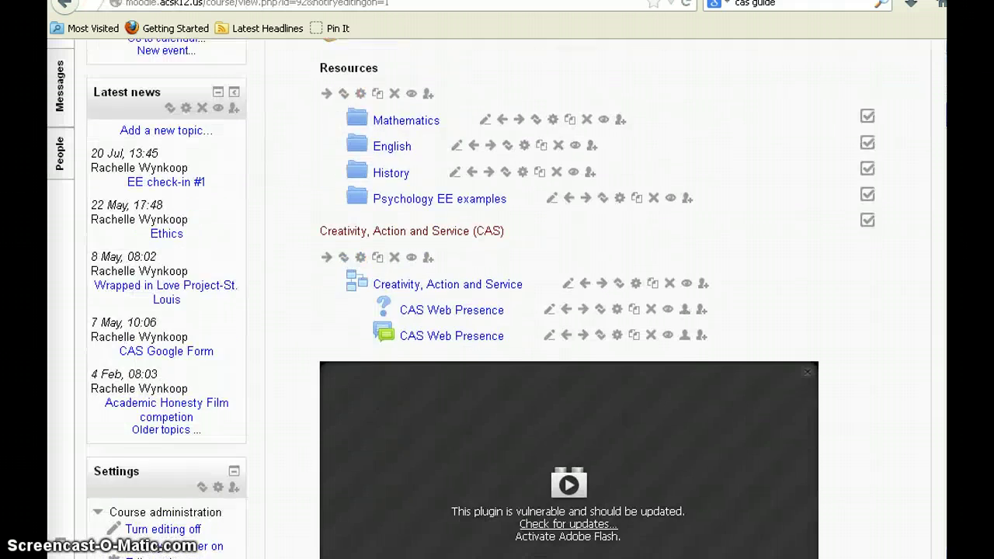
scroll(598, 311, "up", 5)
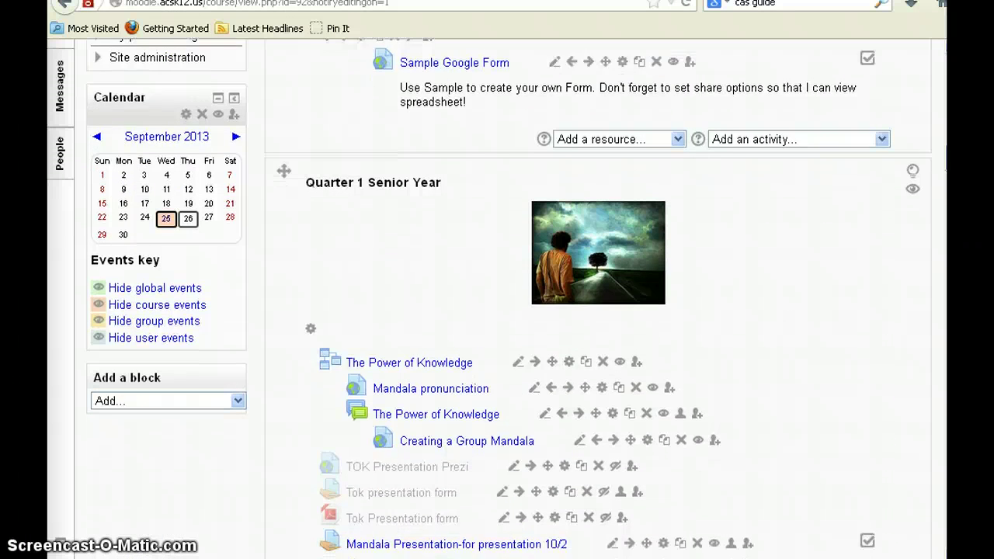
scroll(598, 310, "down", 1)
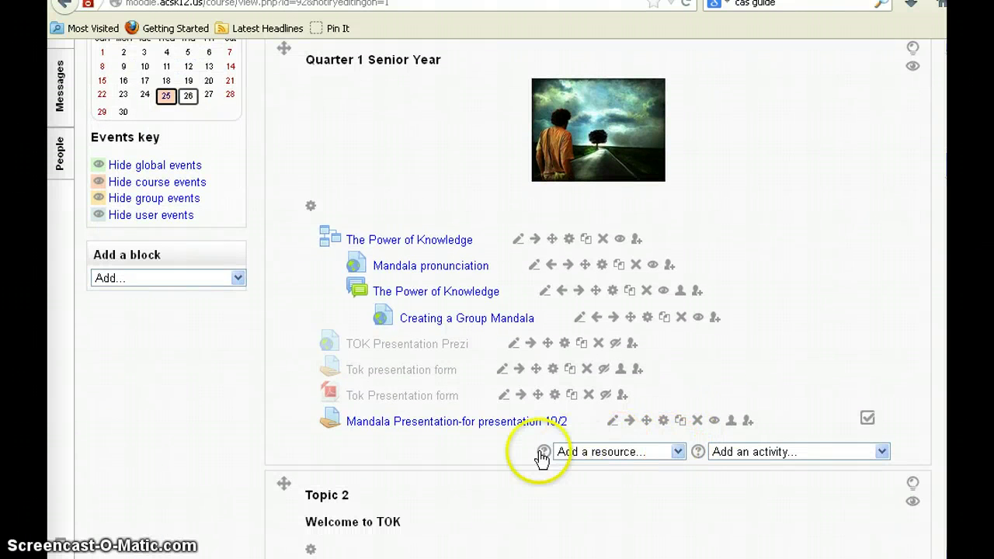
left_click(677, 454)
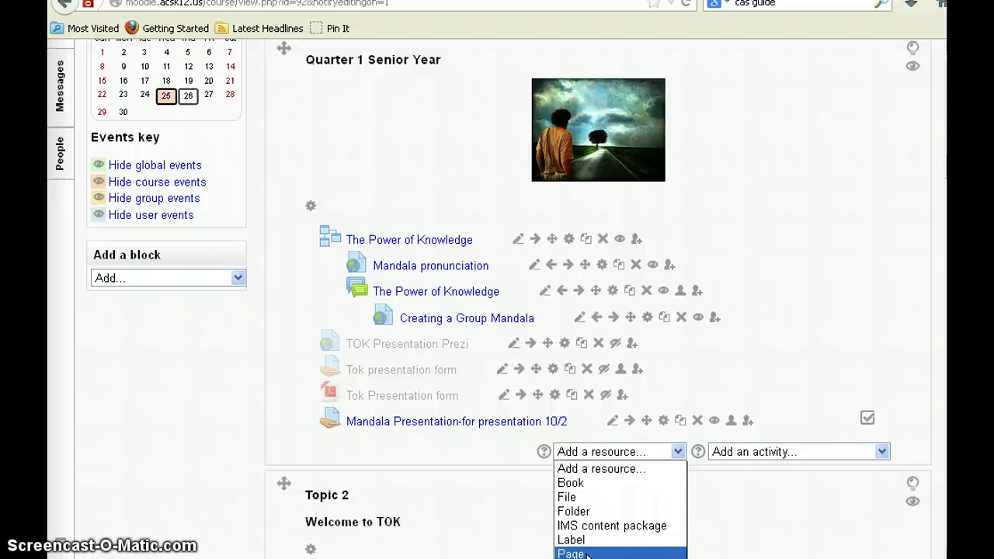
left_click(588, 553)
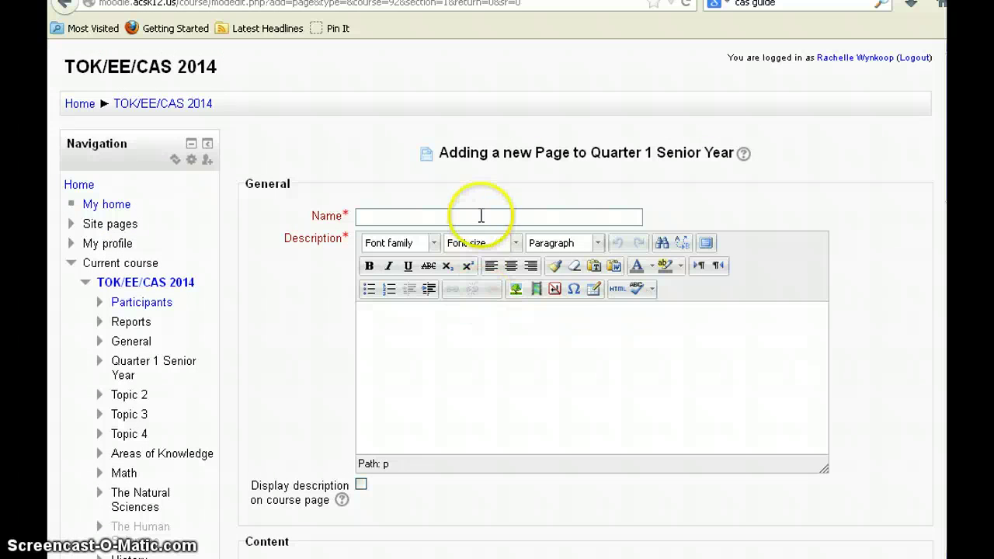
Step: Enter 'Vernacular' as the page name and 'TOK' as its description
left_click(480, 216)
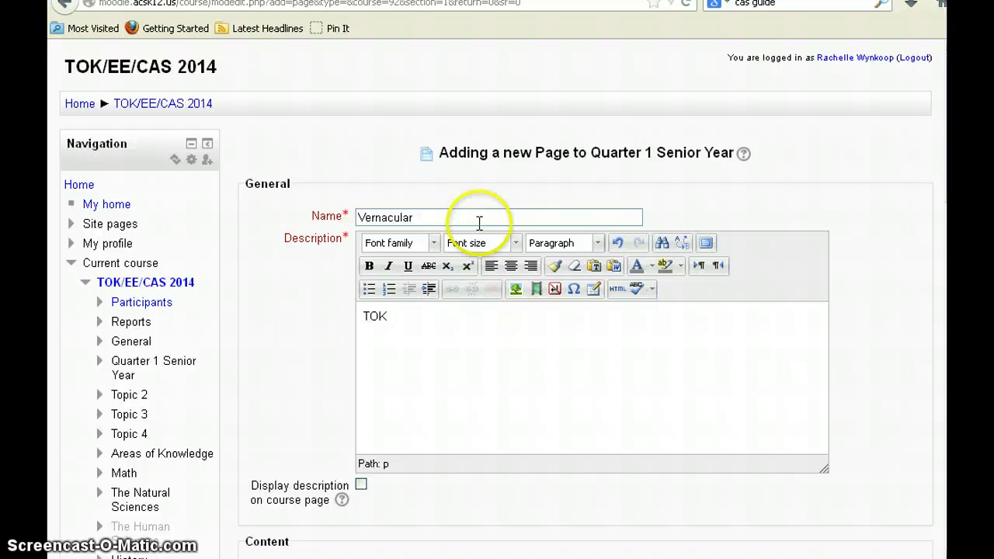
scroll(428, 310, "down", 5)
scroll(264, 346, "down", 5)
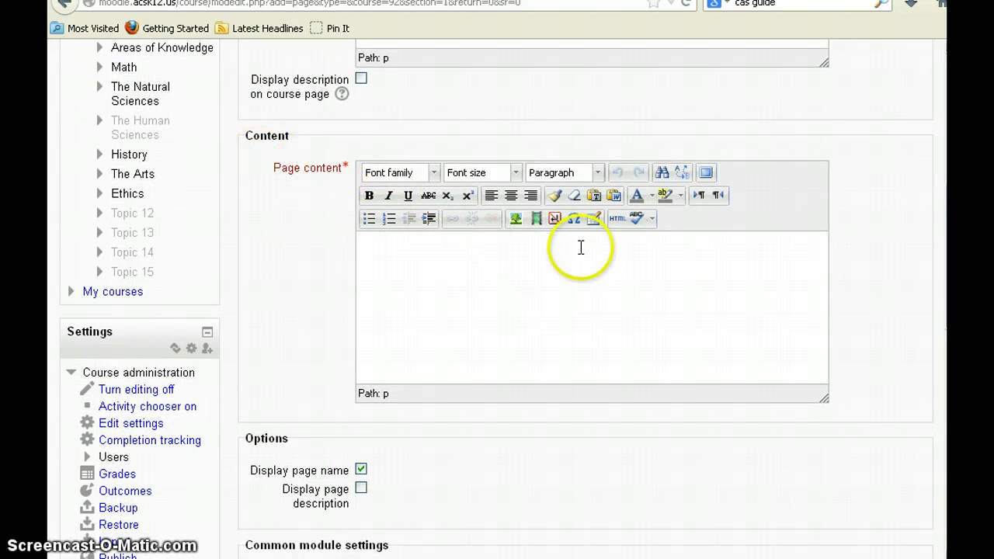
Step: Paste the 853 × 480 YouTube iframe embed code into the page content's HTML source and apply it
left_click(619, 220)
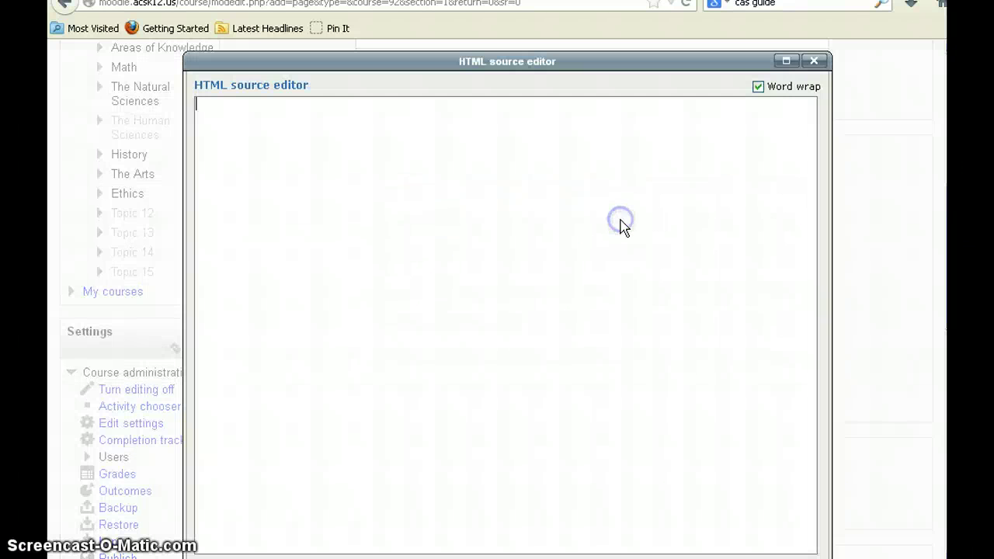
left_click(316, 139)
key("ctrl+v")
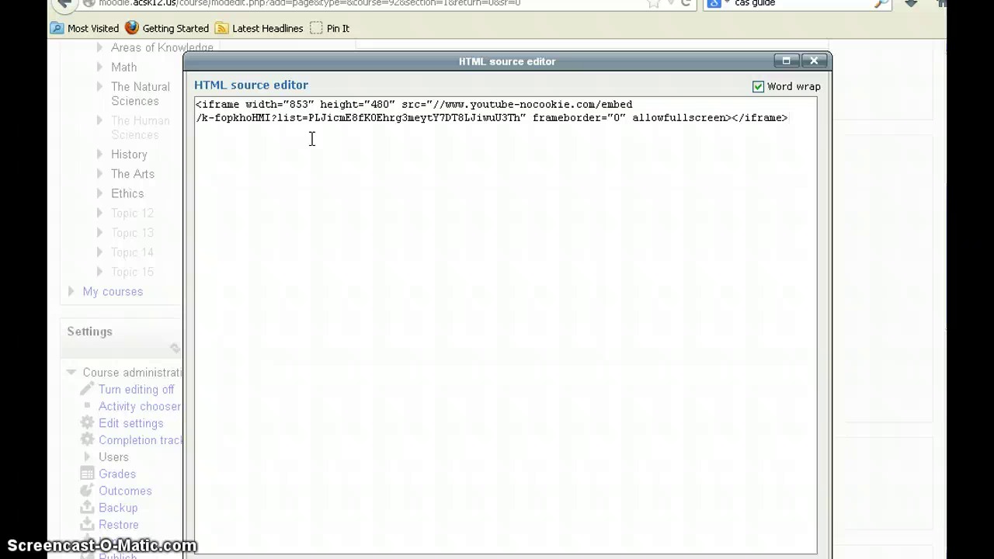
left_click_drag(309, 139, 418, 276)
scroll(407, 276, "down", 5)
left_click(247, 372)
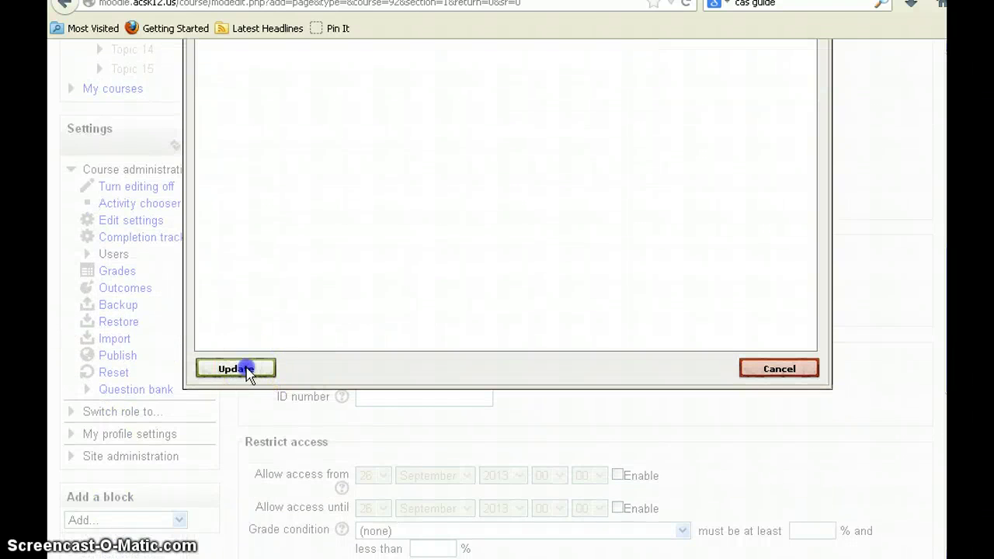
Step: Allow Flash for the editor's video preview, then save and display the Vernacular page
scroll(652, 353, "up", 5)
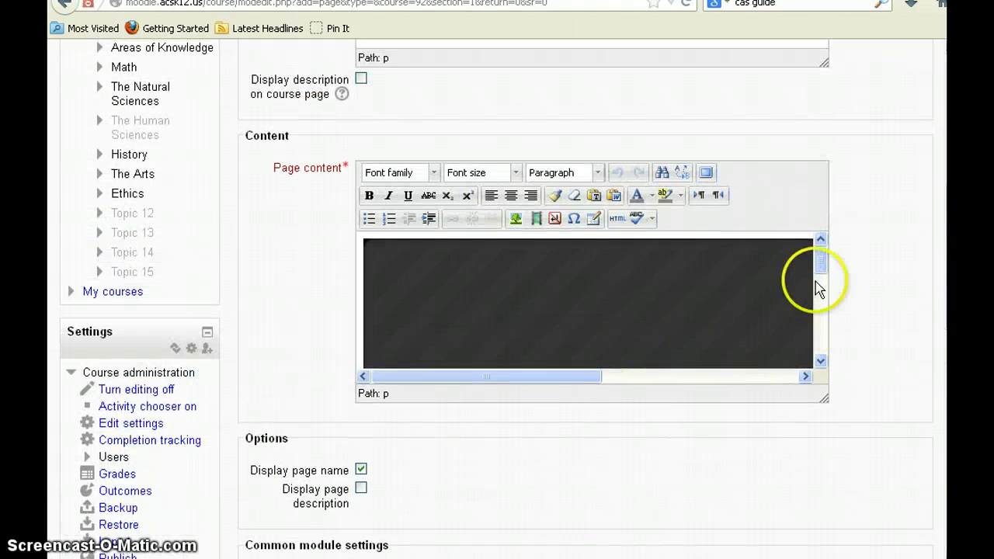
left_click_drag(825, 272, 821, 311)
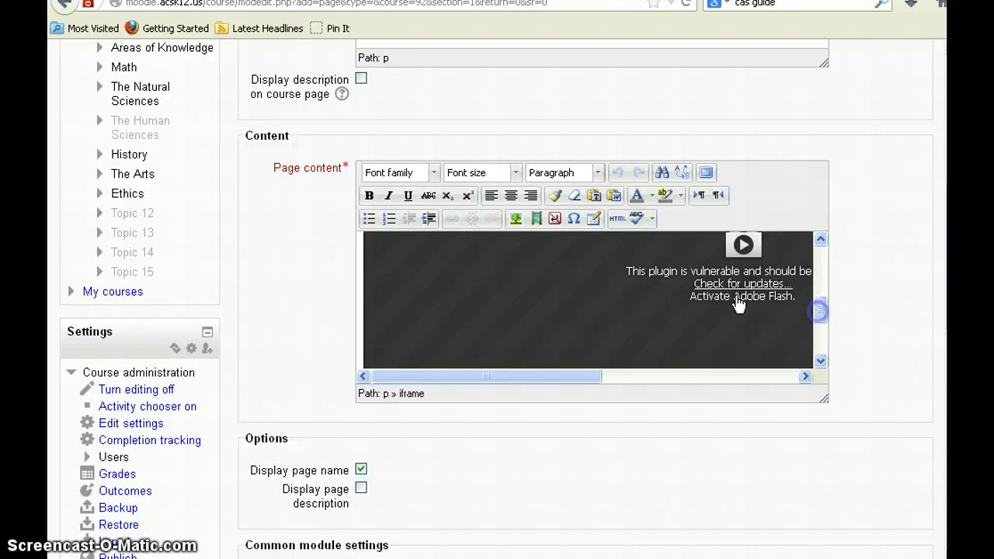
left_click(699, 276)
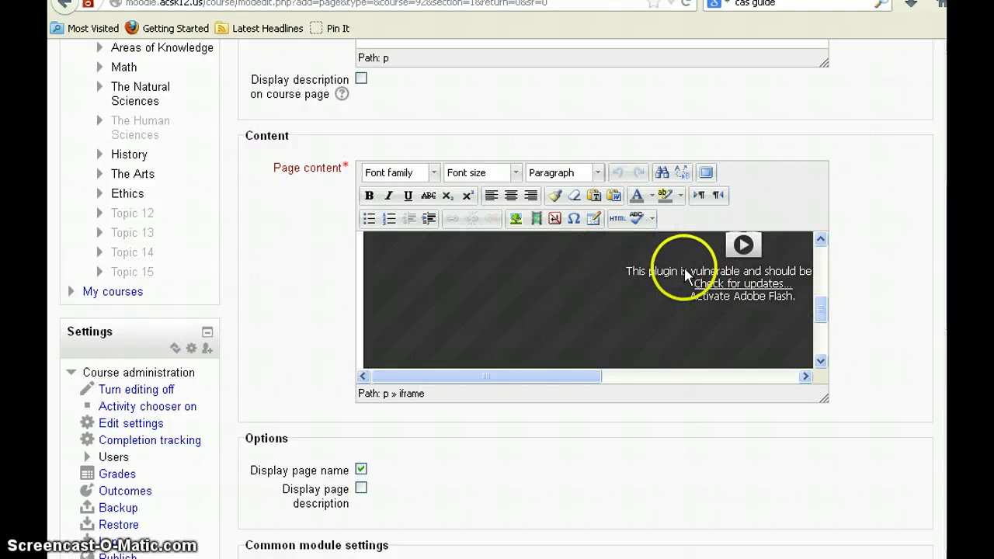
left_click(684, 271)
left_click(396, 70)
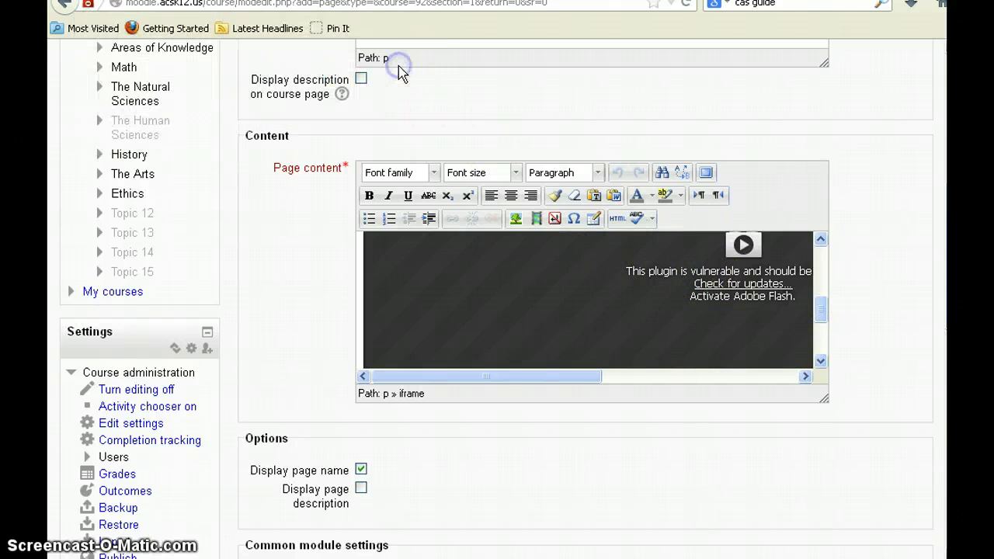
scroll(466, 462, "down", 6)
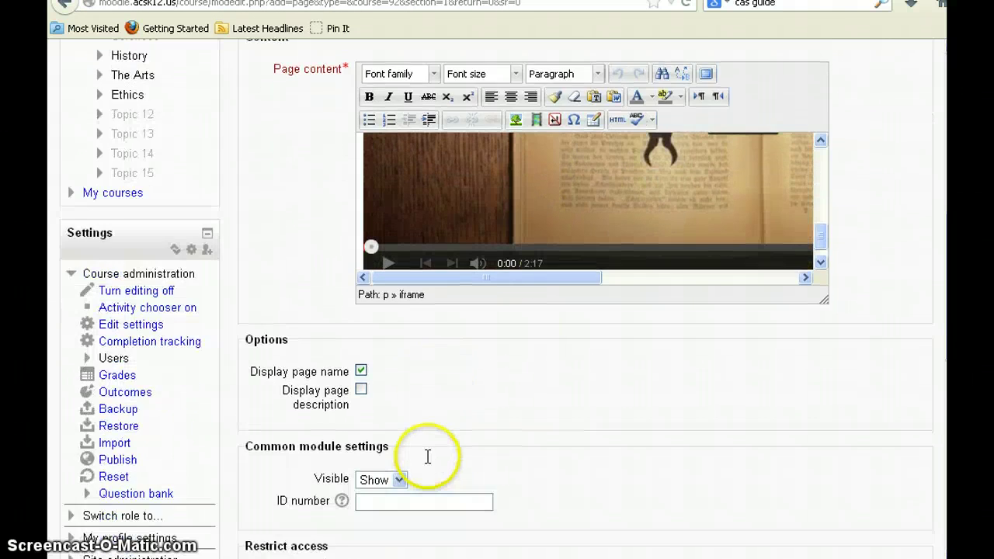
scroll(407, 441, "down", 9)
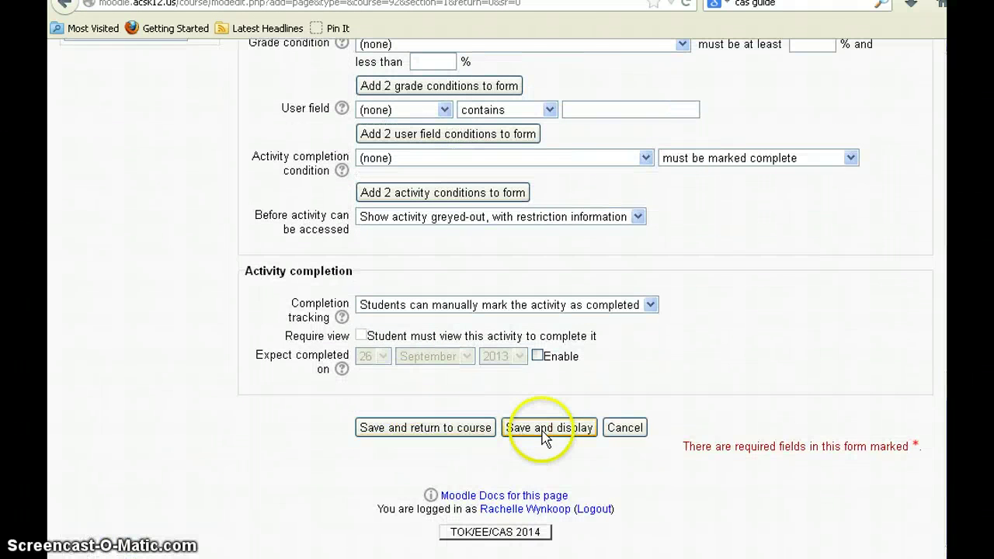
left_click(532, 431)
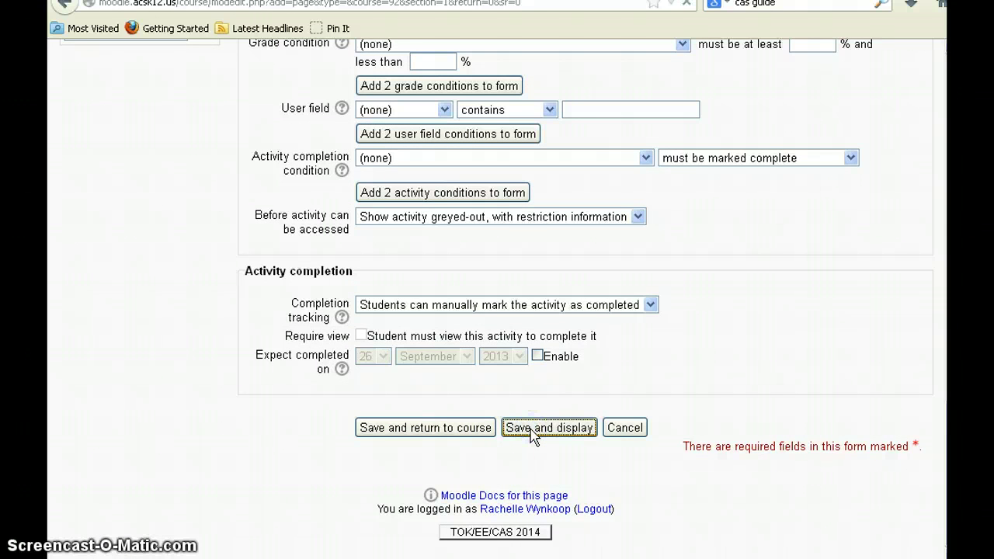
Step: Allow Flash on the Vernacular page and play the TED-Ed video to test it
scroll(479, 315, "down", 5)
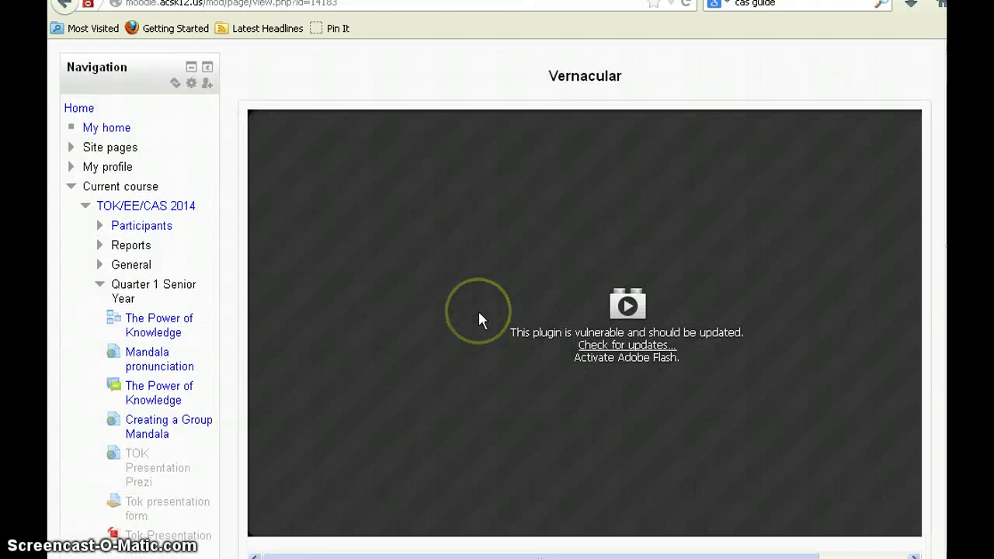
scroll(479, 319, "up", 2)
left_click(600, 315)
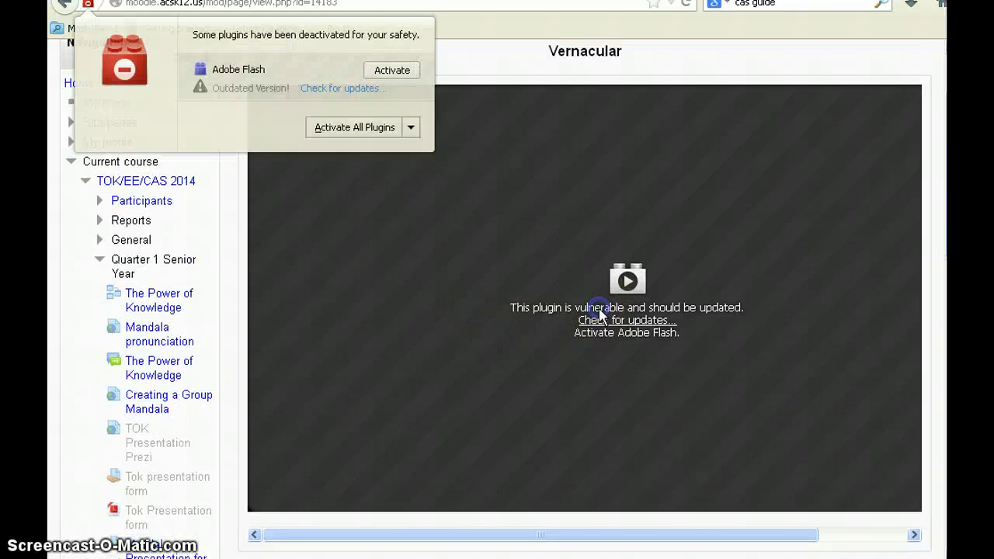
left_click(545, 292)
left_click(393, 70)
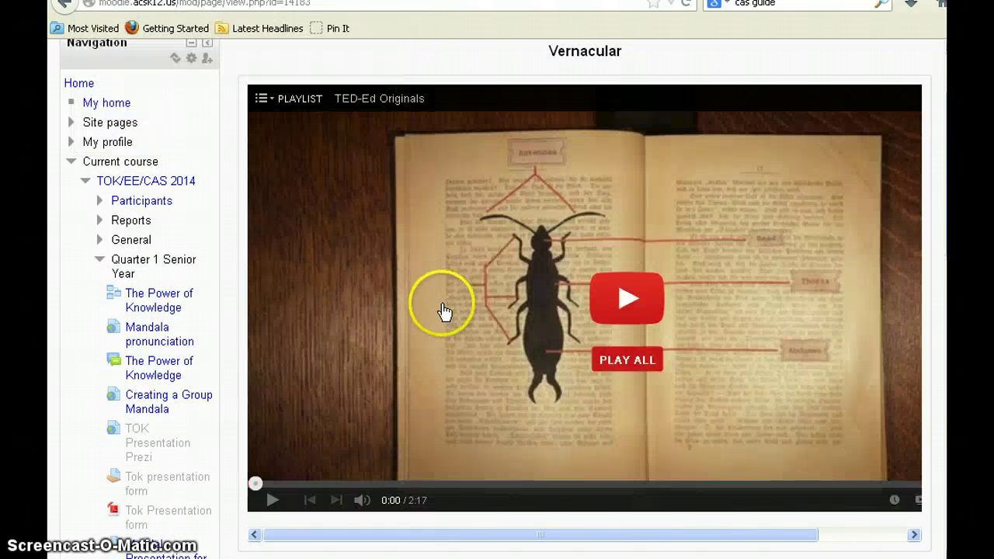
left_click(628, 300)
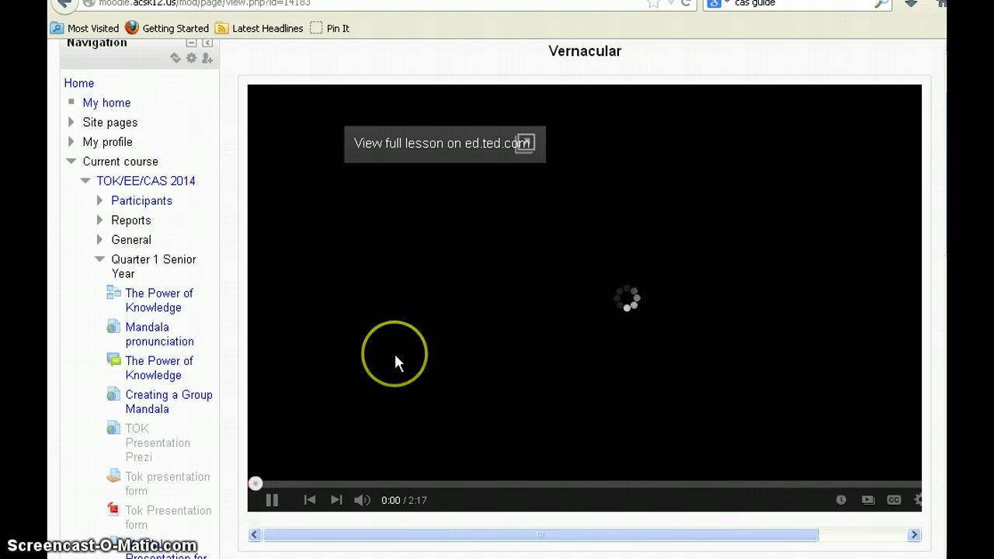
scroll(395, 363, "up", 3)
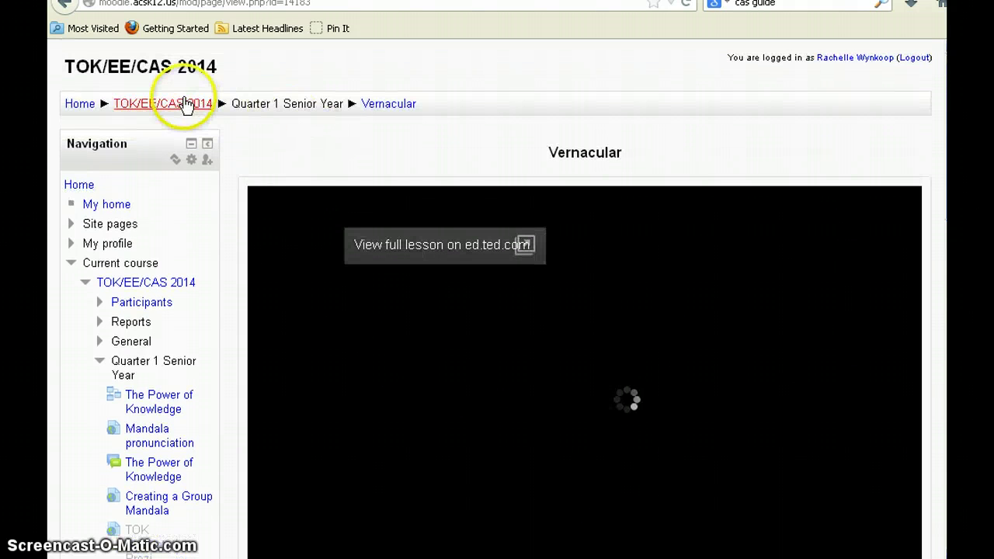
Step: Return to the TOK/EE/CAS 2014 course, reopen Vernacular from the section, then go back
left_click(186, 104)
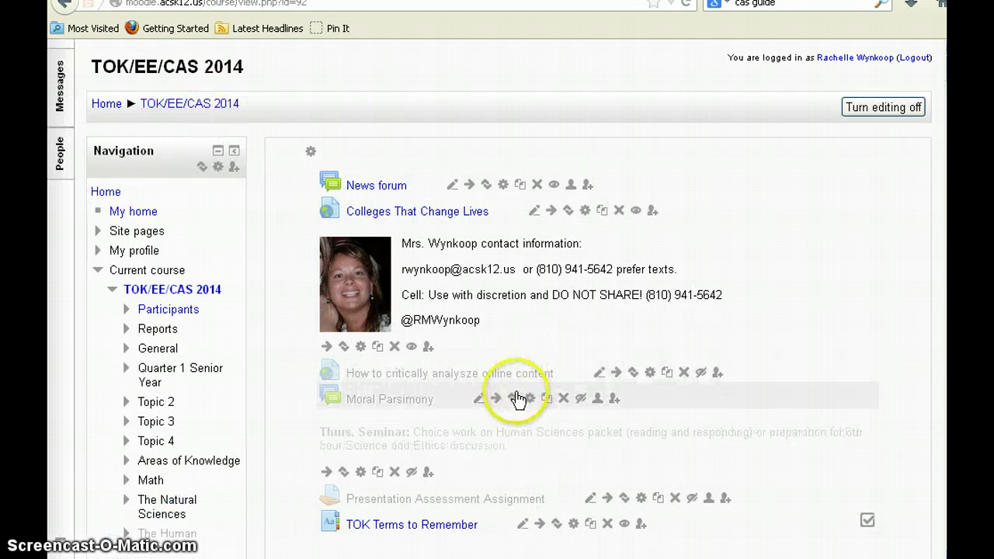
scroll(516, 400, "down", 8)
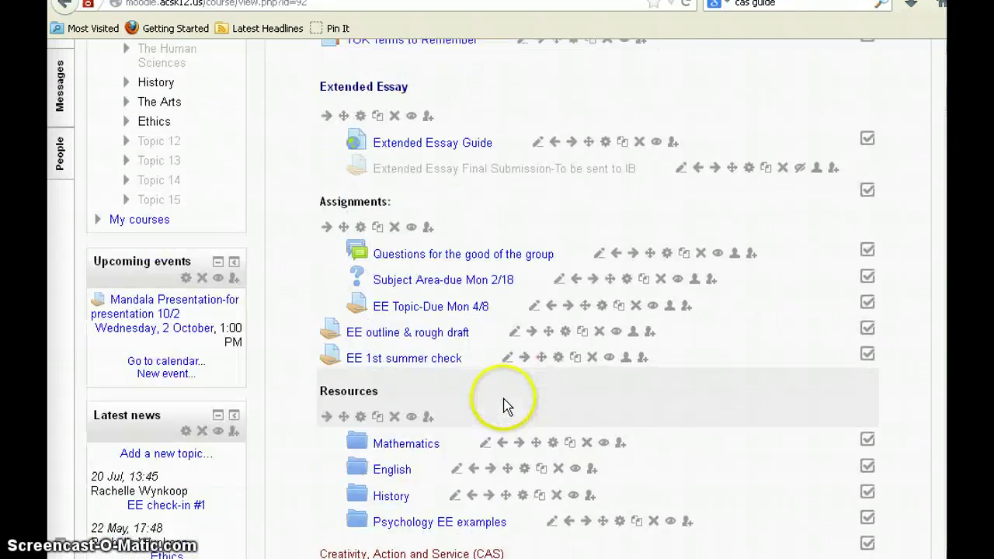
scroll(501, 412, "down", 15)
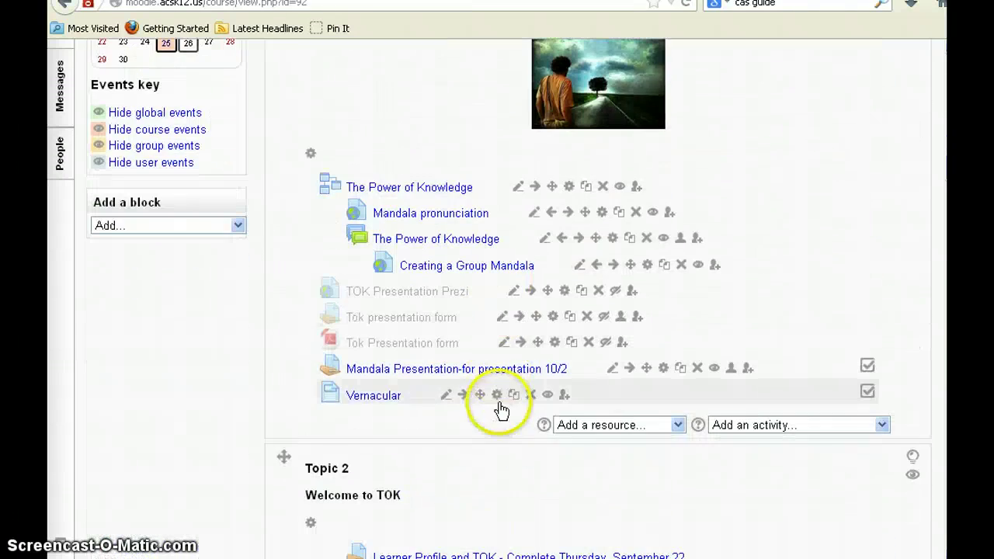
left_click(363, 397)
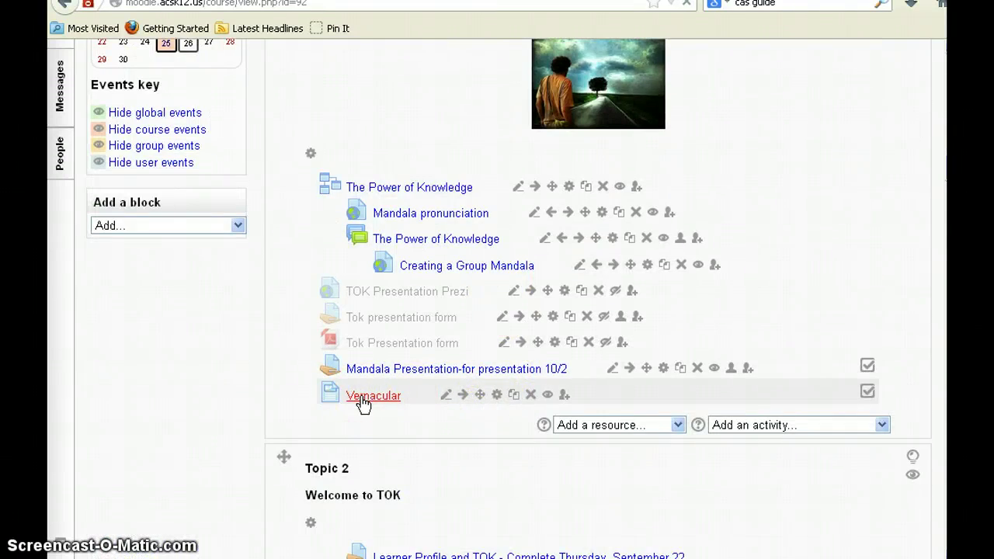
scroll(389, 397, "down", 3)
scroll(405, 400, "up", 2)
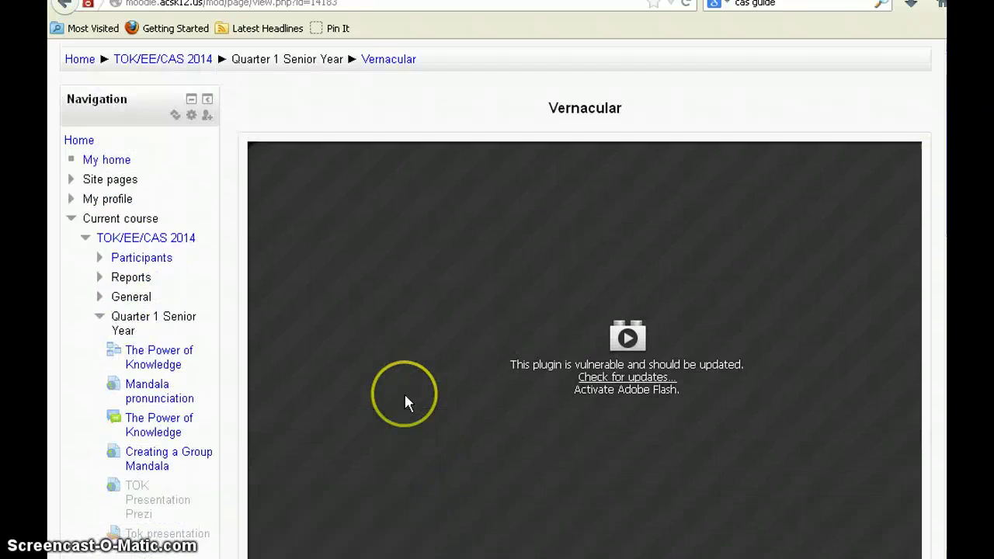
scroll(404, 392, "up", 1)
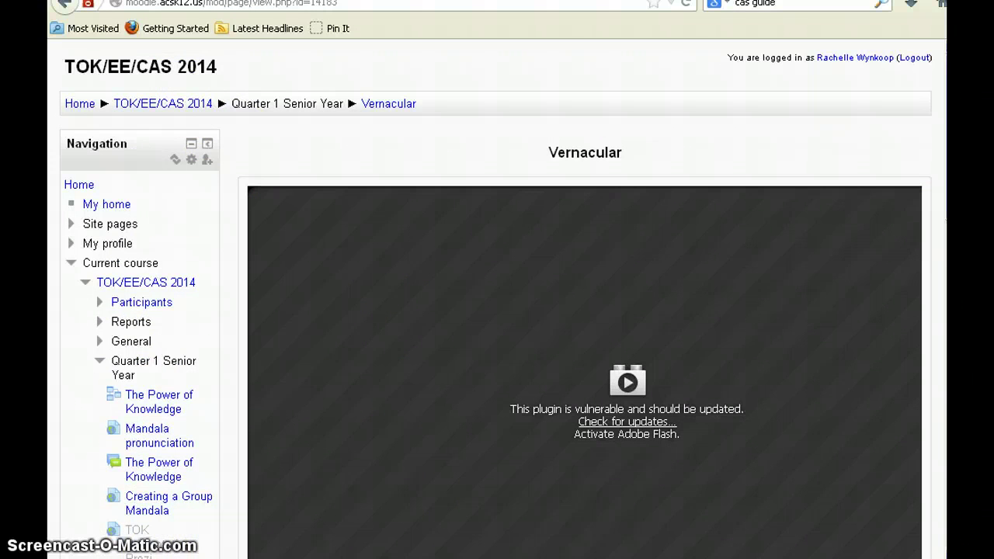
key("alt+Left")
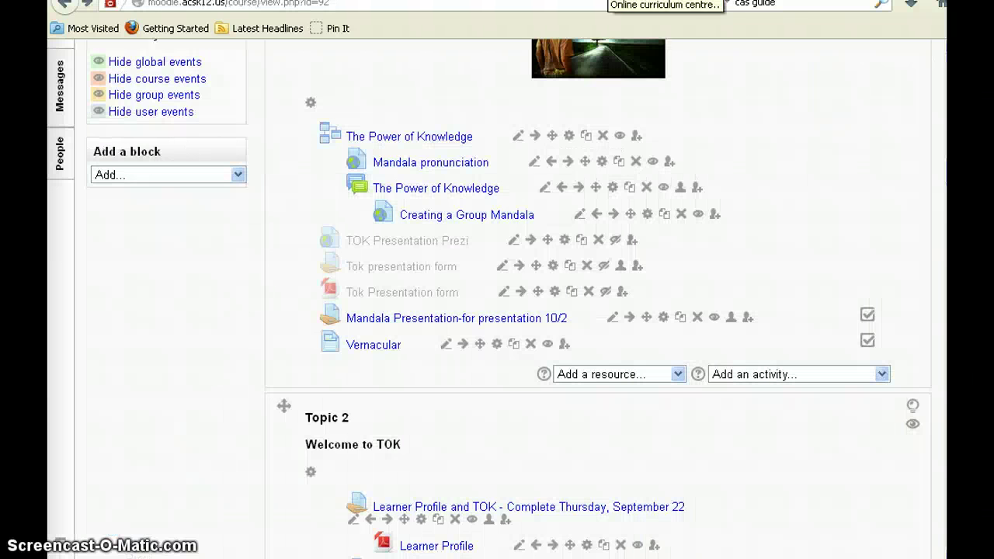
Step: Open the web version of the CAS guide from the IB Online Curriculum Centre
key("ctrl+Tab")
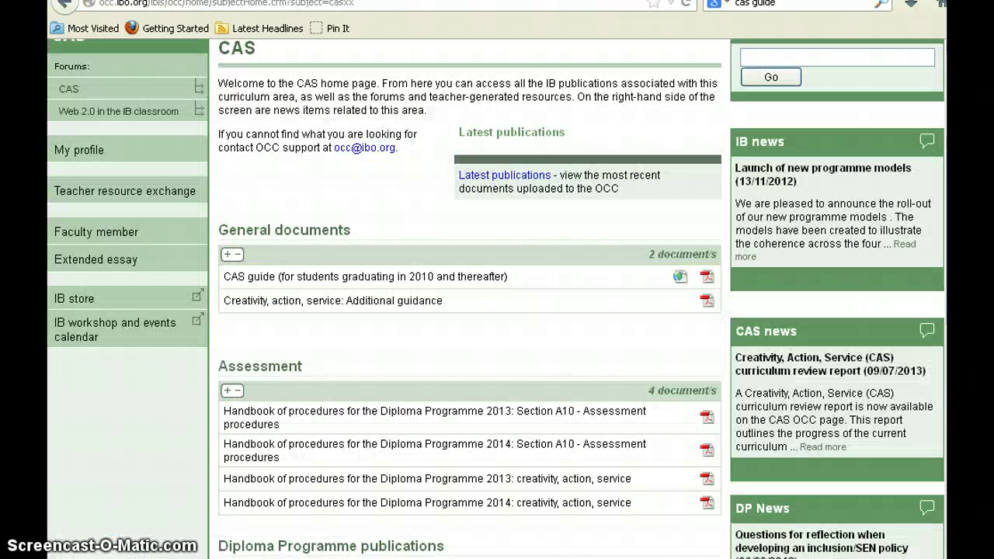
scroll(380, 250, "up", 3)
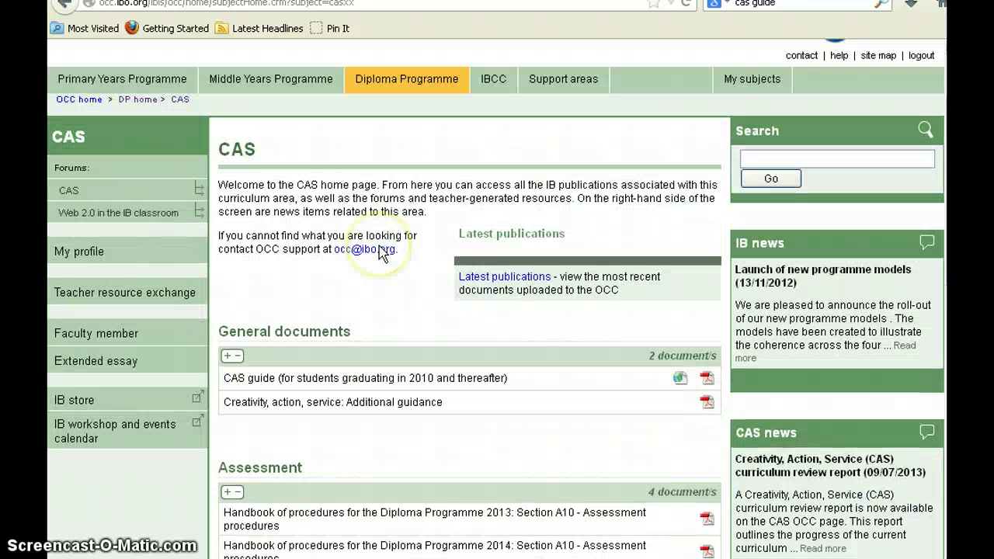
scroll(446, 314, "down", 1)
scroll(447, 315, "down", 1)
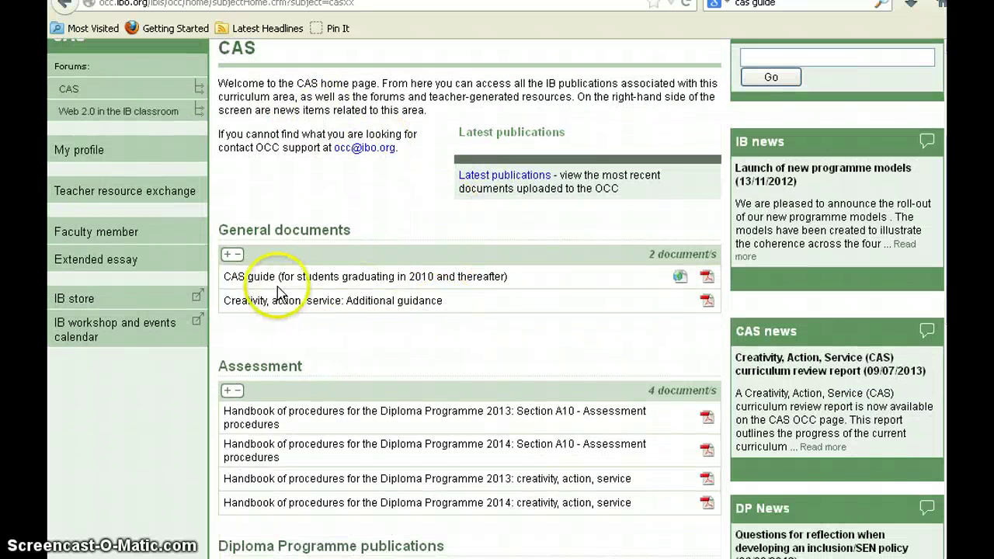
left_click(677, 279)
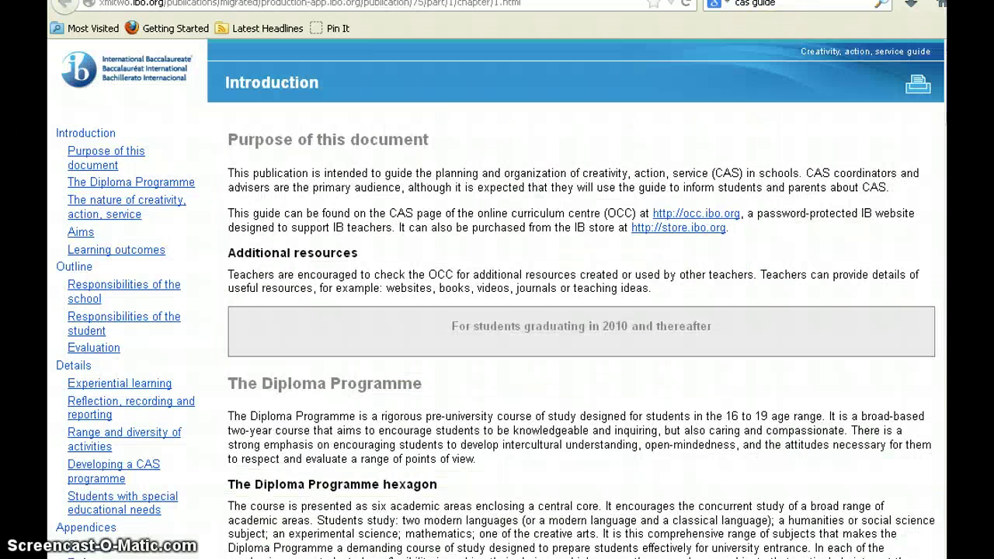
Step: Copy the CAS guide's web address and return to the Moodle course
left_click(532, 6)
right_click(528, 9)
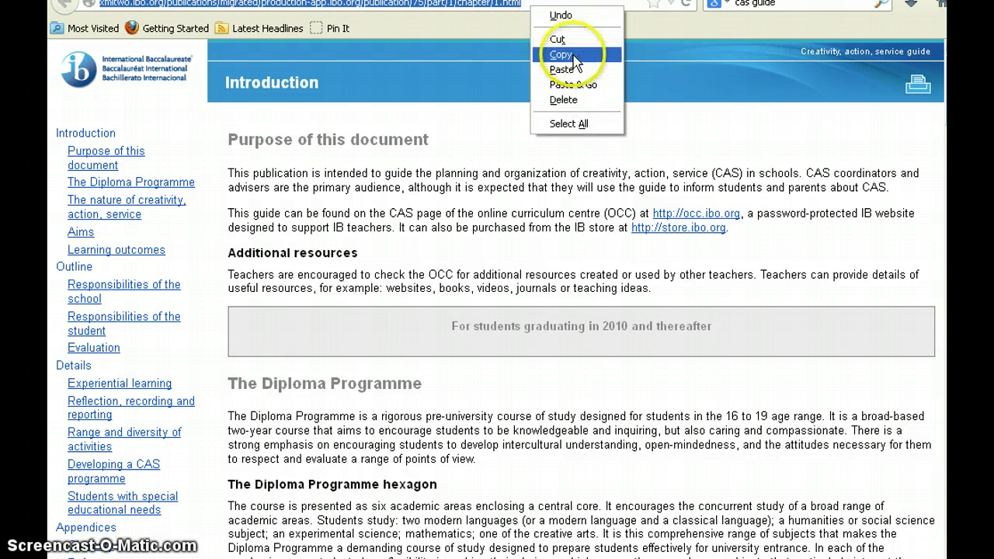
left_click(573, 59)
key("ctrl+Tab")
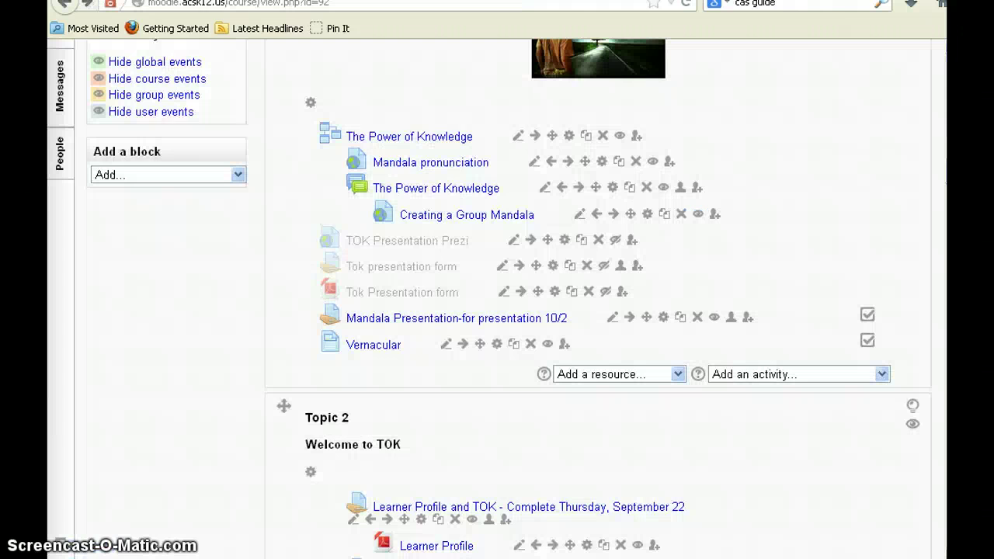
Step: Add a new URL resource named 'Cas Guide' with a description
left_click(669, 376)
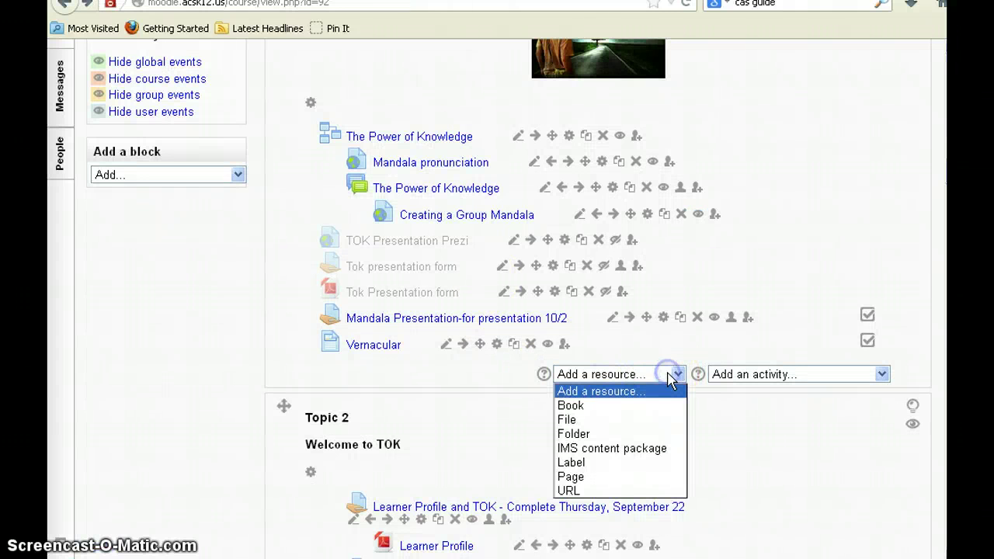
left_click(571, 491)
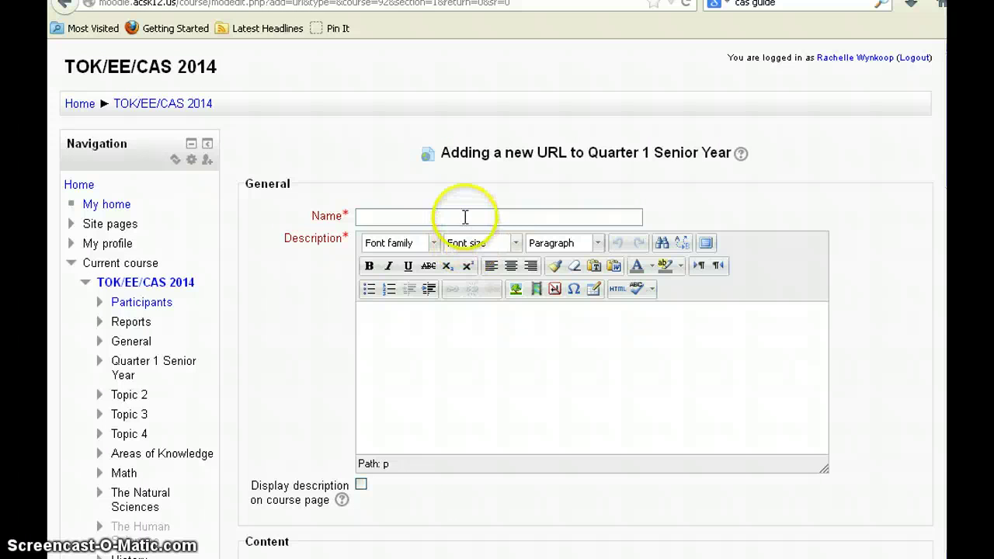
left_click(465, 218)
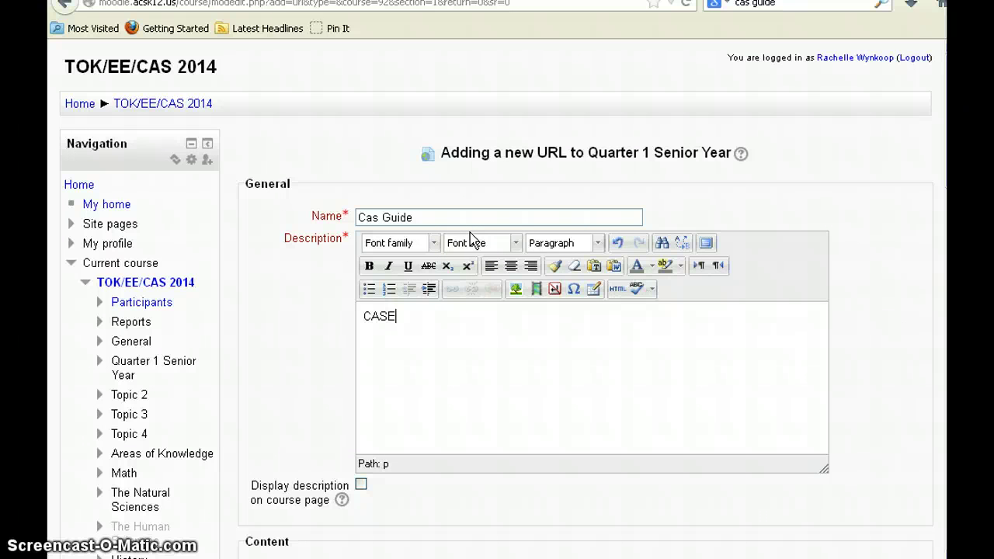
scroll(466, 287, "down", 5)
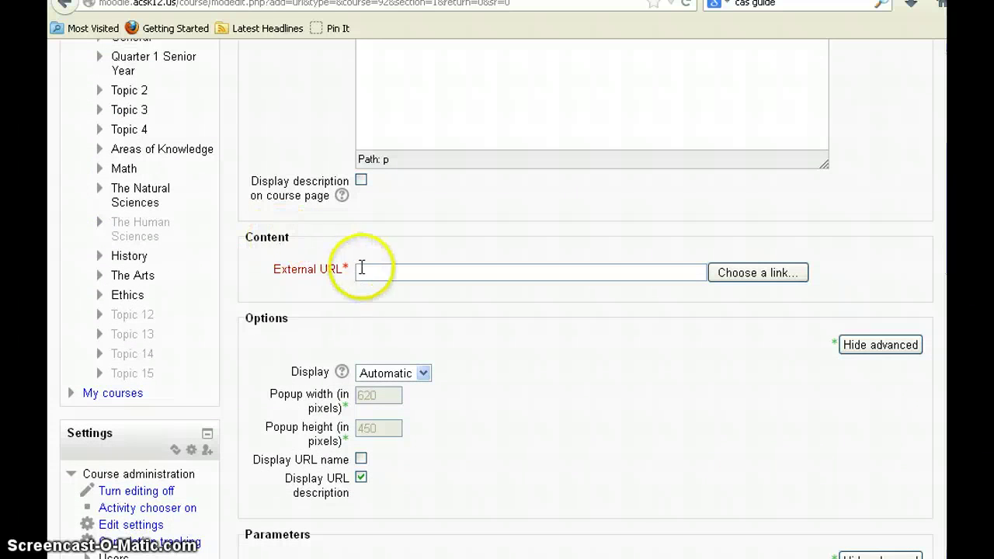
Step: Paste the CAS guide address as the External URL and set Display to Embed
left_click(371, 270)
key("ctrl+v")
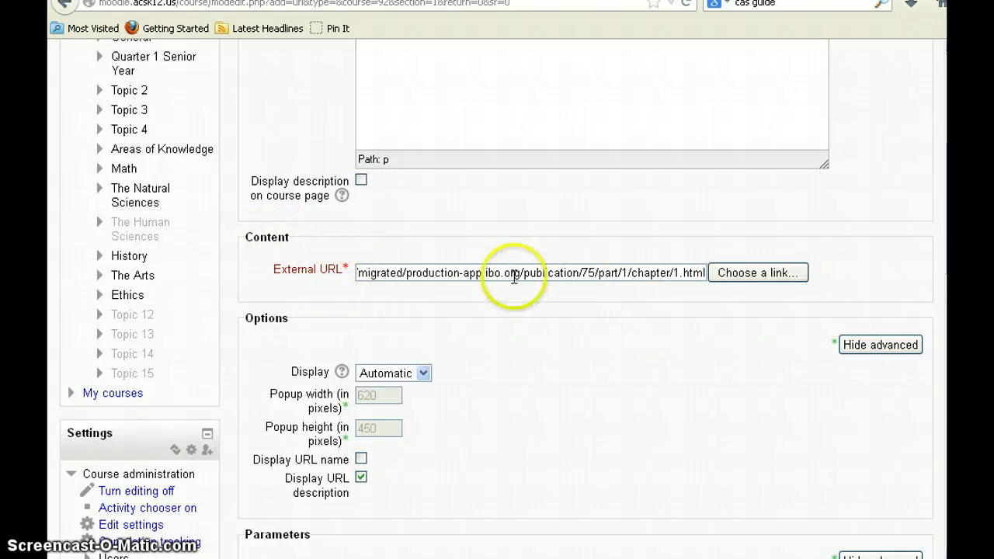
scroll(514, 277, "down", 3)
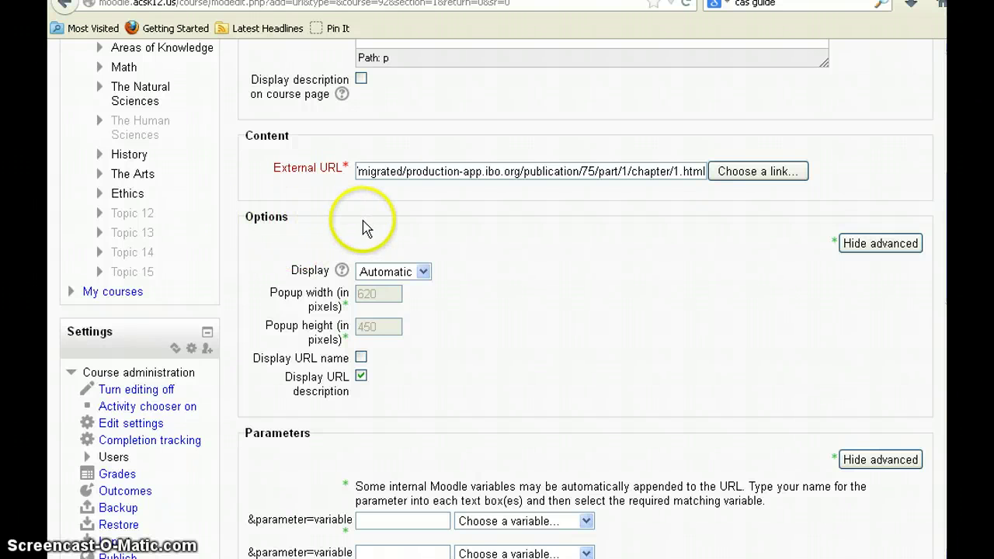
left_click(423, 274)
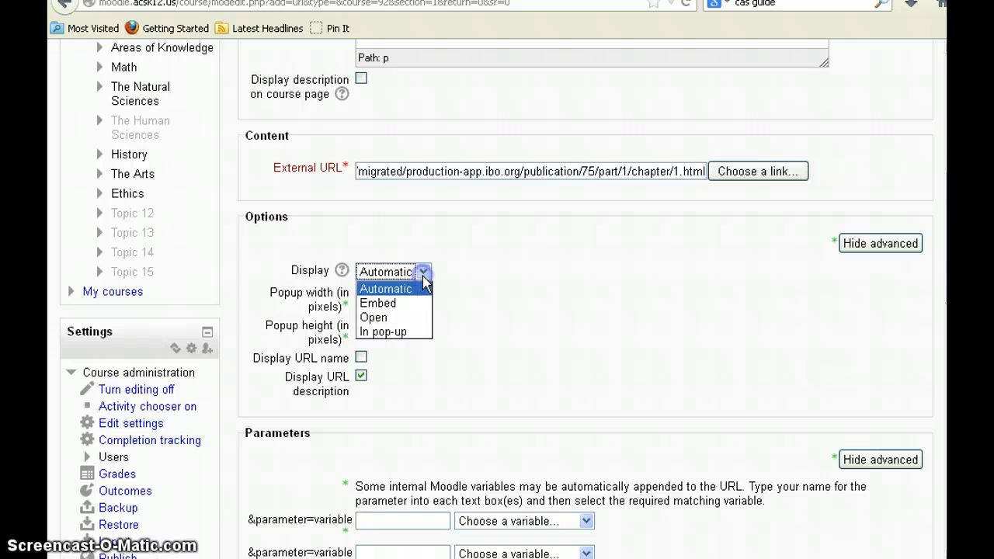
left_click(402, 303)
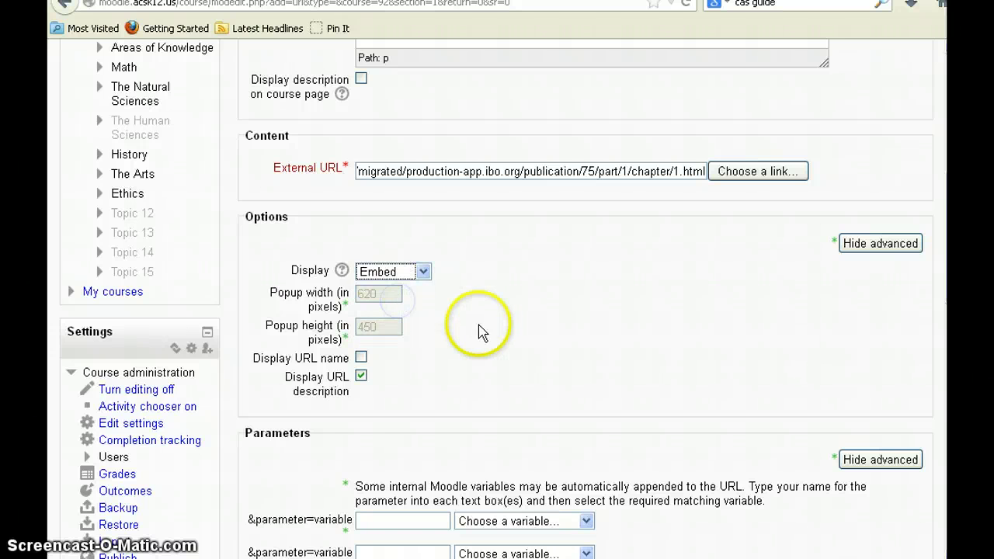
scroll(482, 343, "down", 15)
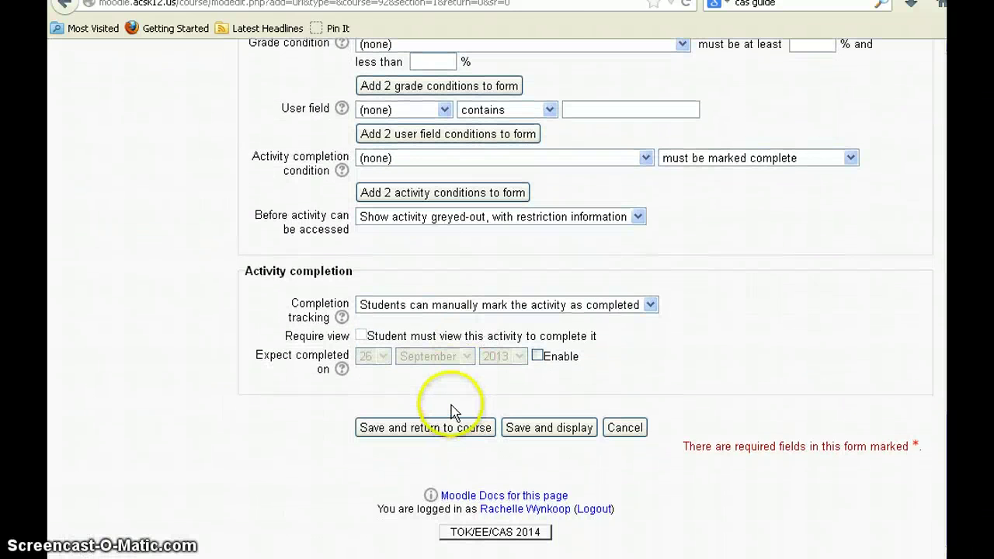
Step: Save and display the Cas Guide resource
left_click(552, 428)
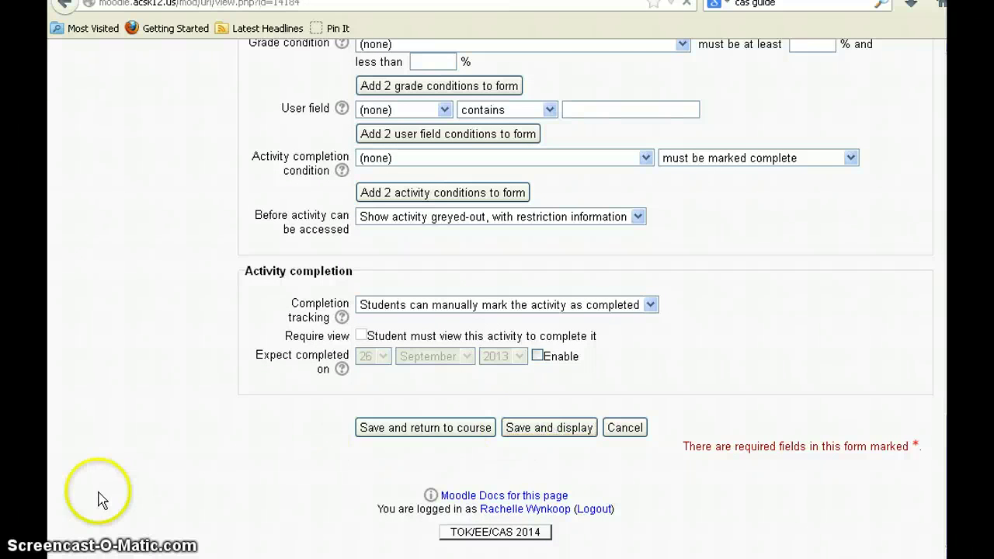
scroll(465, 299, "down", 5)
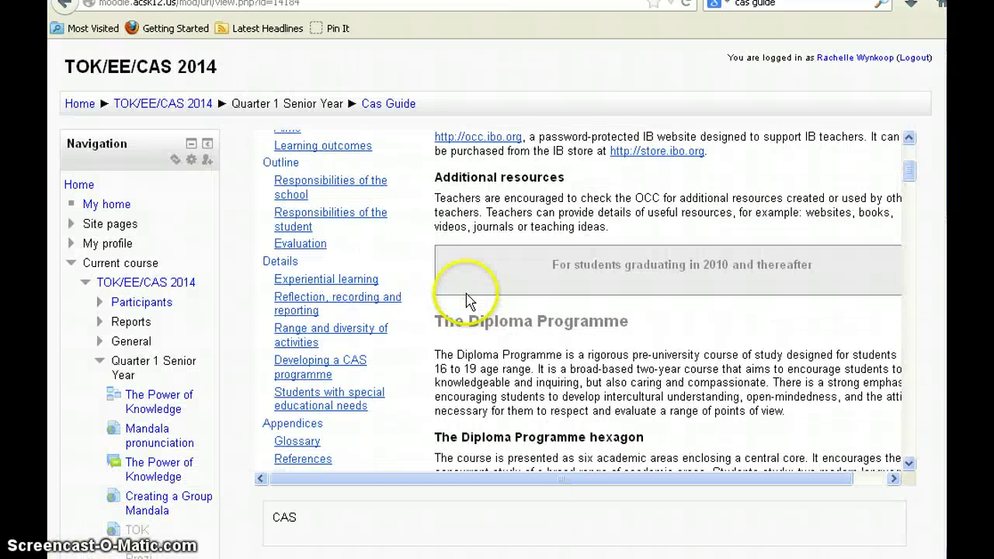
scroll(465, 310, "up", 5)
left_click_drag(459, 476, 617, 487)
scroll(555, 266, "down", 15)
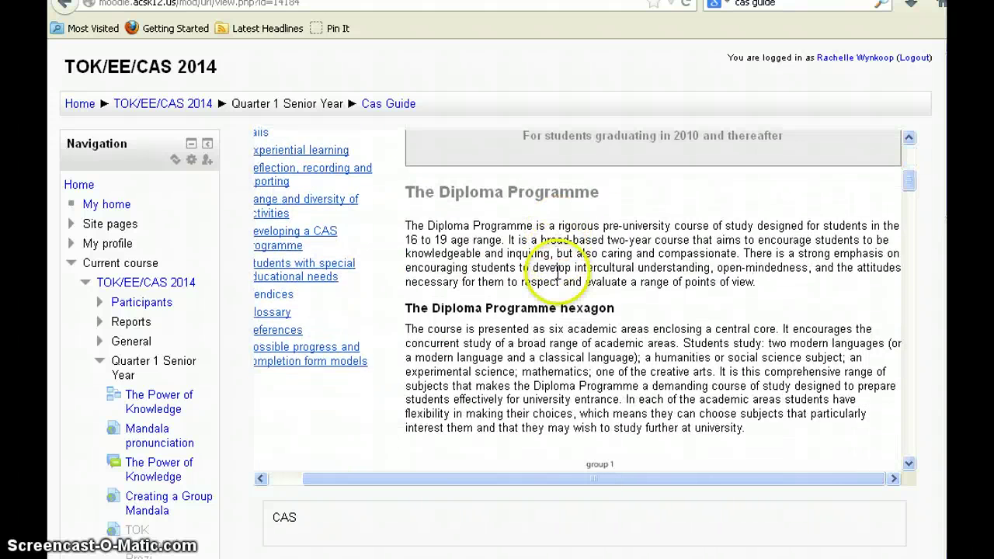
Step: Return to the TOK/EE/CAS 2014 course and open Cas Guide to view the embedded guide
left_click(171, 113)
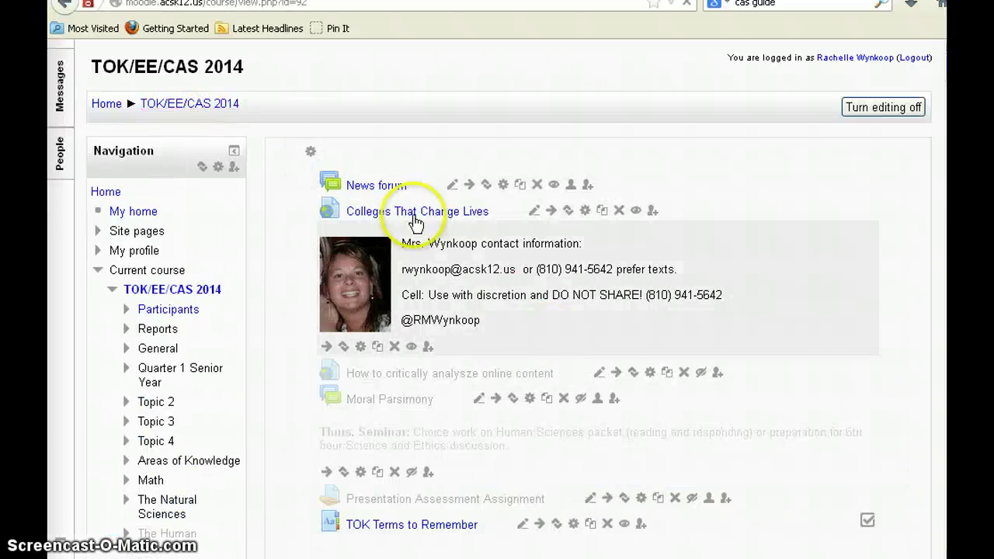
scroll(575, 343, "down", 15)
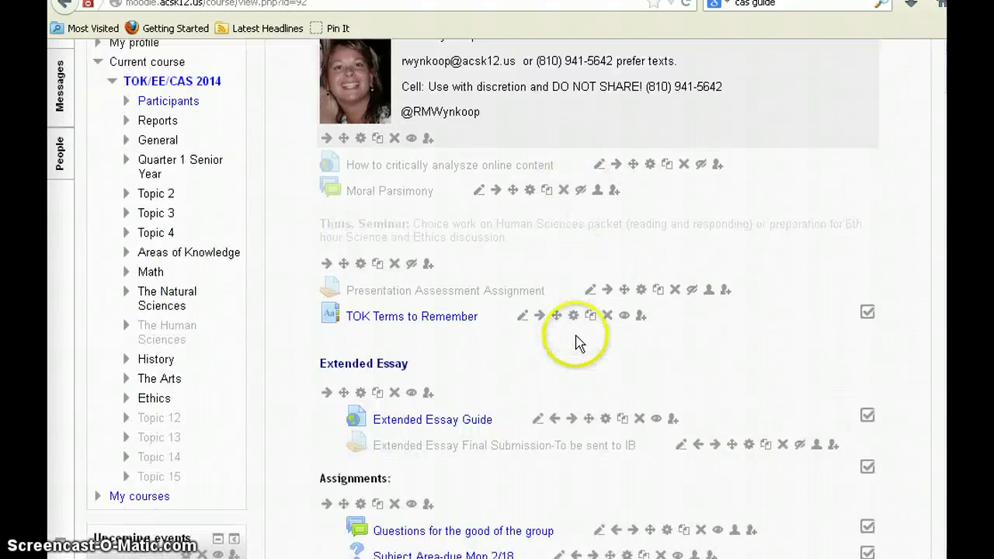
scroll(575, 343, "down", 10)
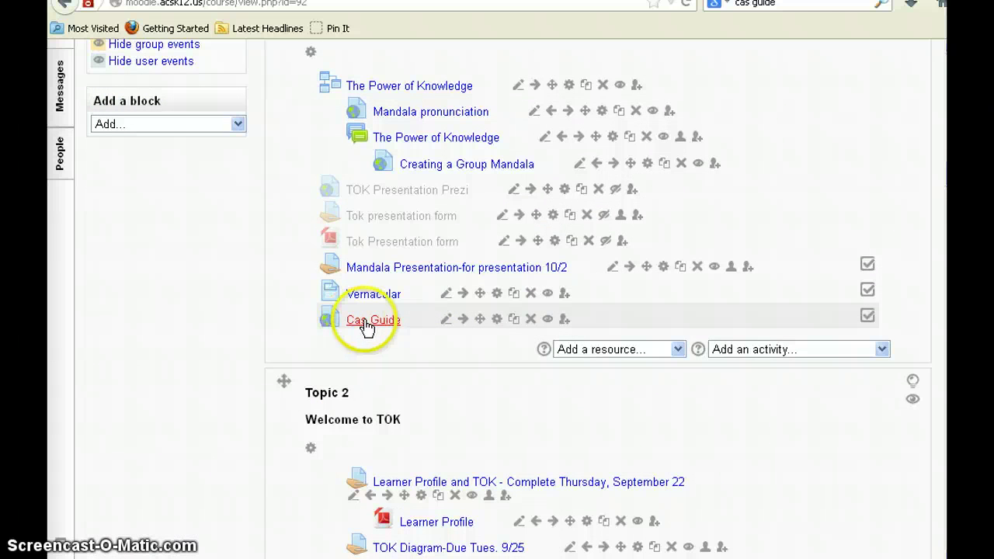
left_click(366, 326)
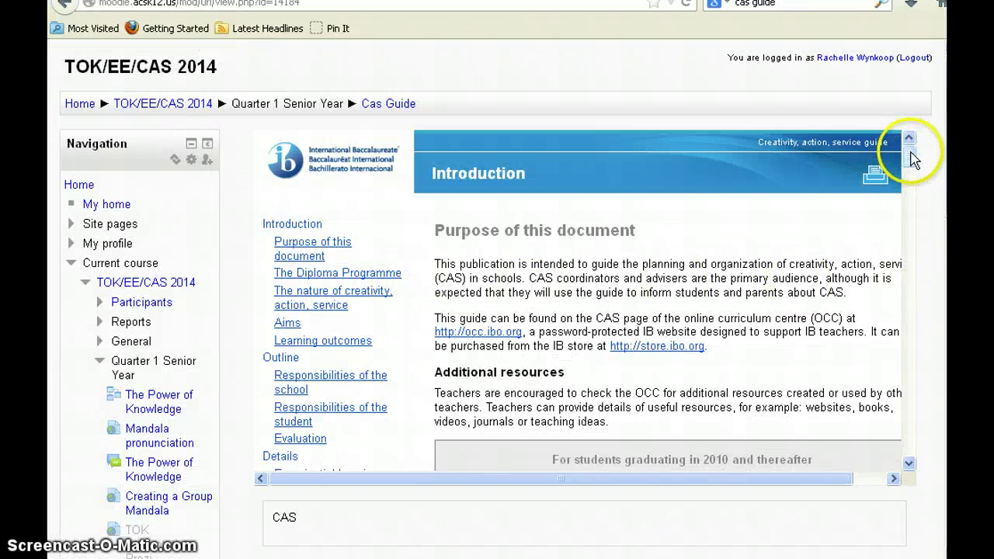
left_click_drag(912, 159, 915, 220)
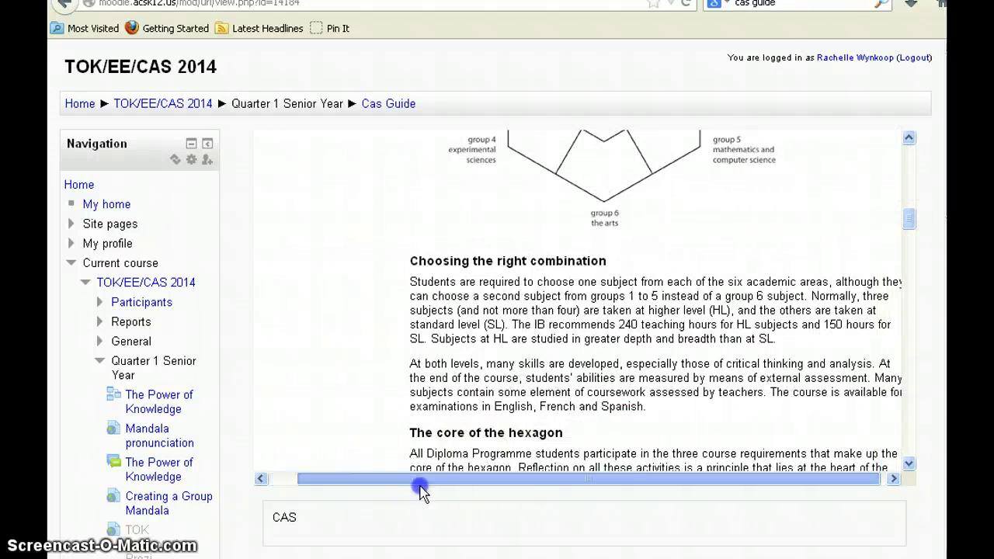